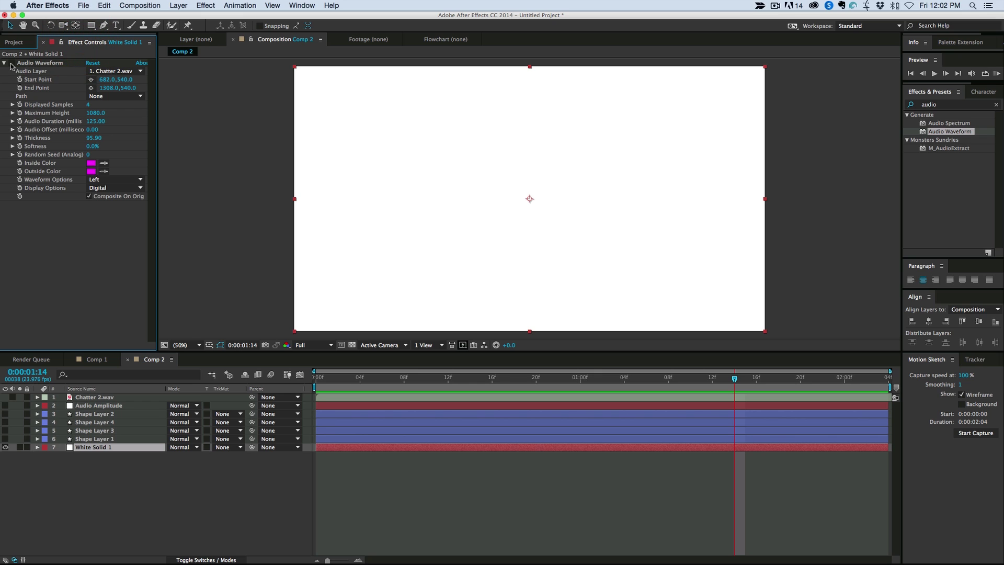
- Enable Audio Waveform on White Solid 1 and preview the magenta bars moving with the audio
left_click(12, 63)
key("space")
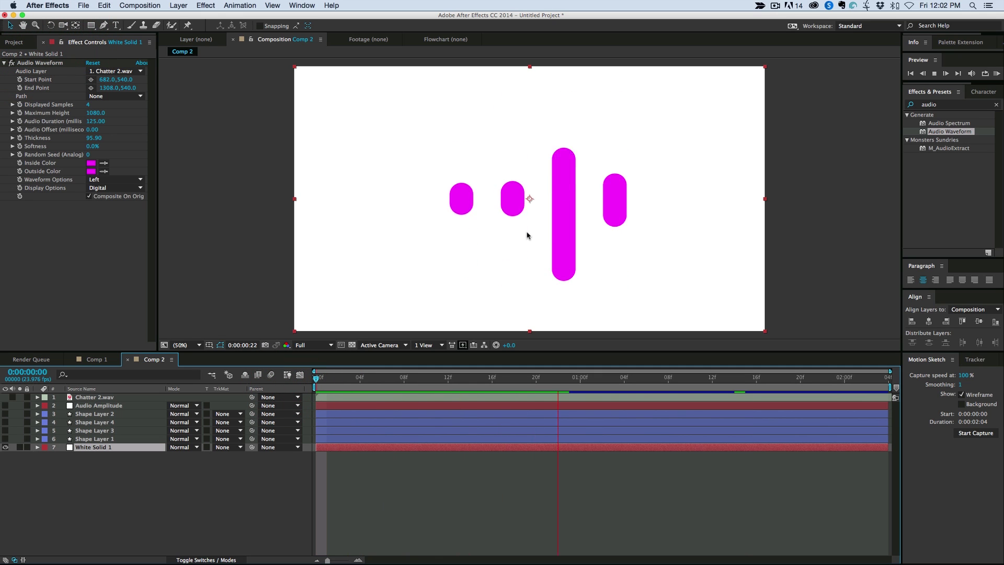
key("space")
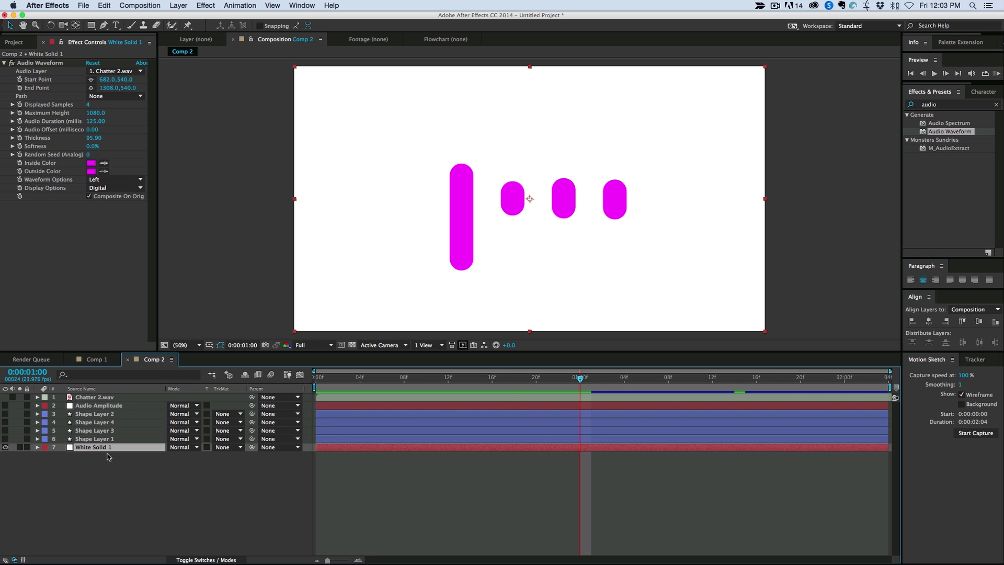
key("super+n")
- Name the new composition 'google' and add a full-size white solid
type("google")
key("Return")
key("super+y")
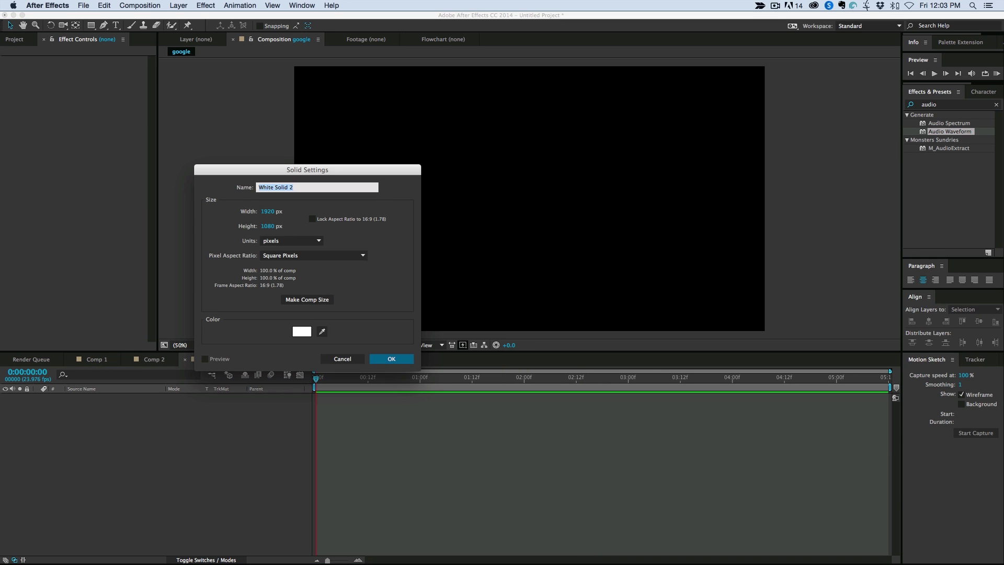
key("Return")
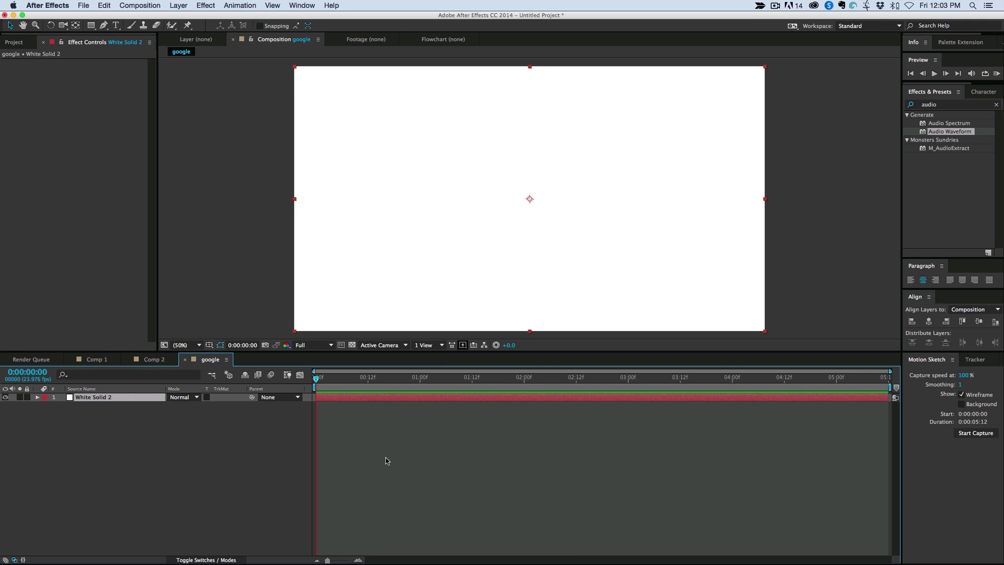
left_click(452, 438)
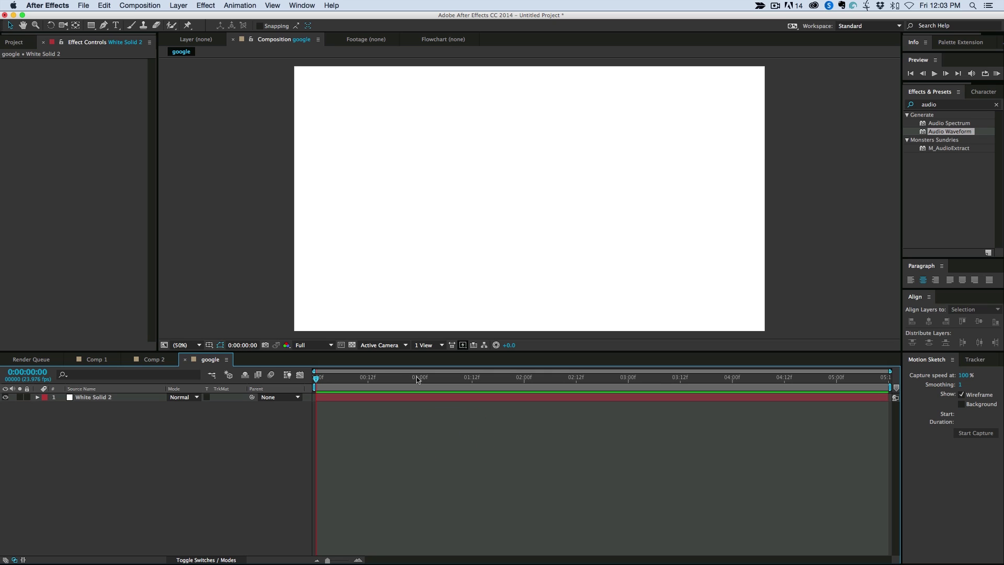
- Draw a vertical line with the Pen tool in the centre of the comp
left_click(104, 25)
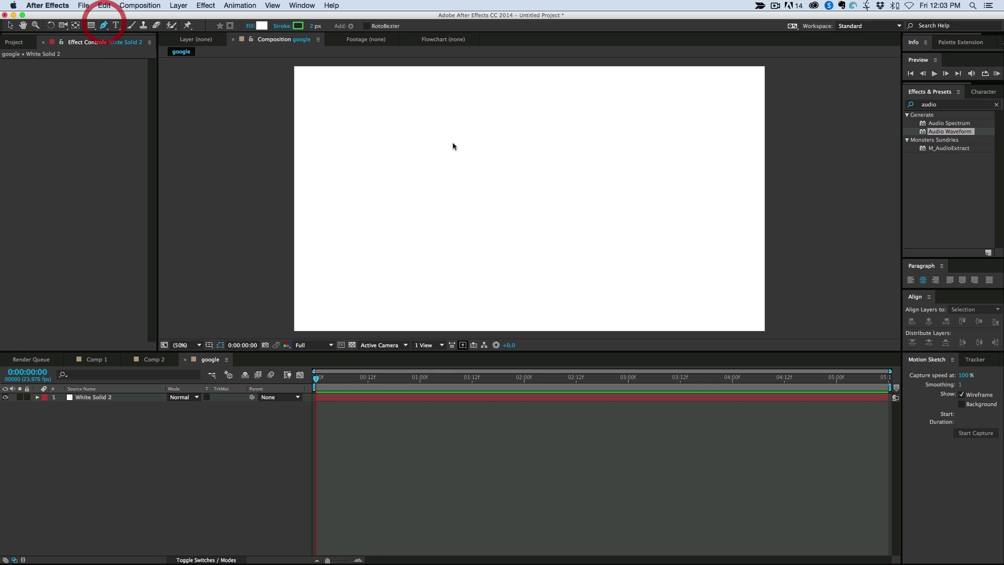
left_click(516, 151)
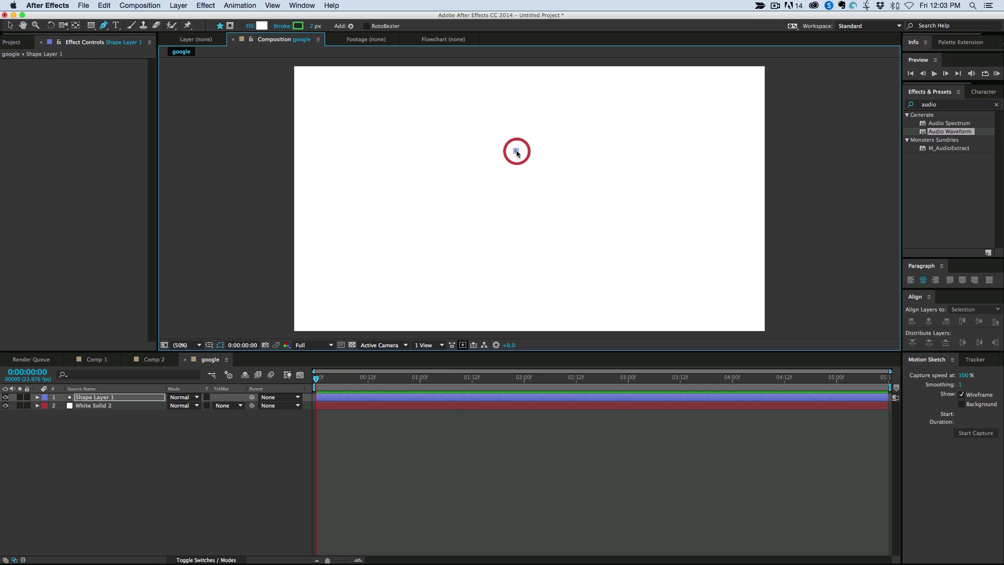
left_click(516, 243)
key("v")
key("super+r")
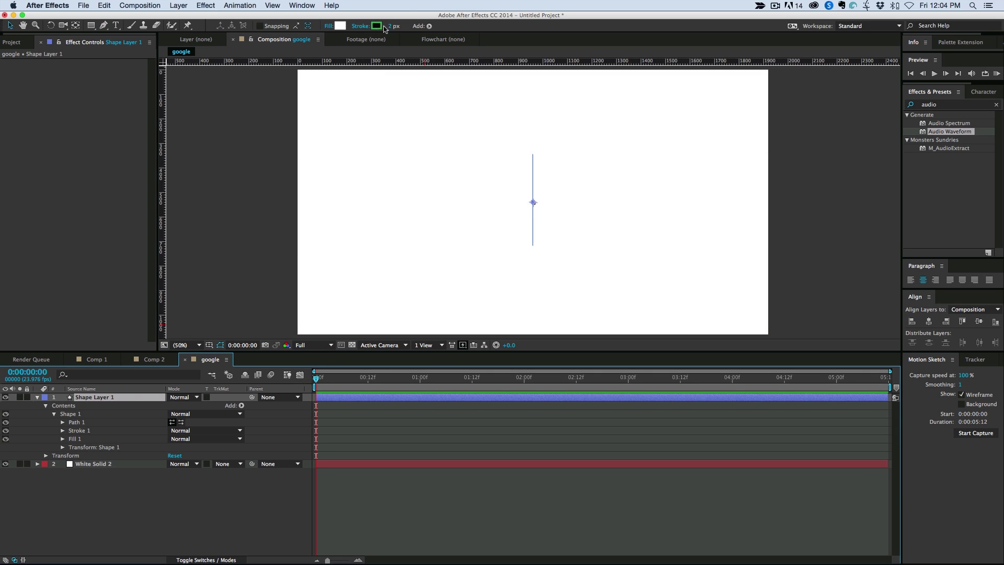
- Give the line a 68 px green stroke and delete its fill
left_click_drag(393, 27, 427, 30)
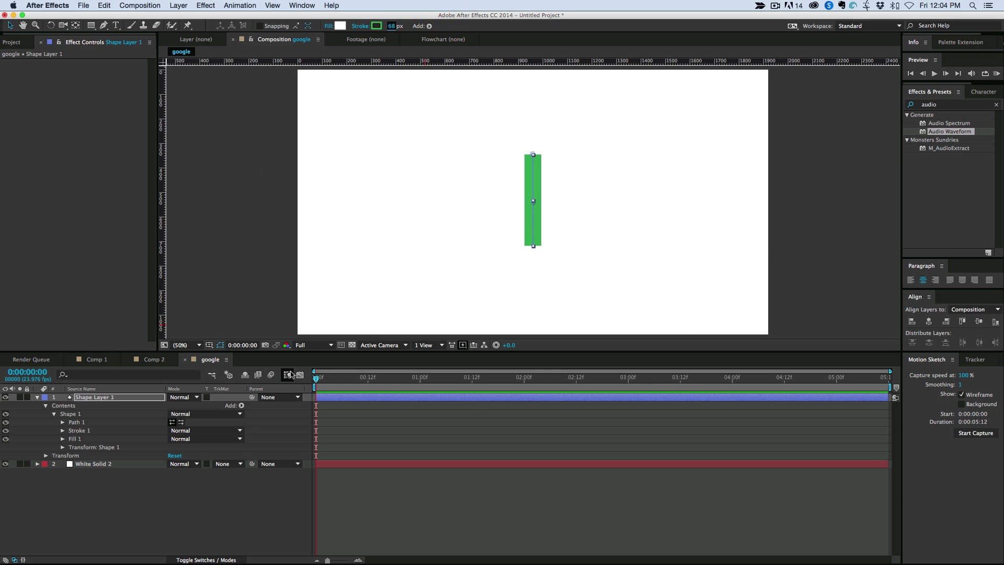
left_click(72, 441)
key("Delete")
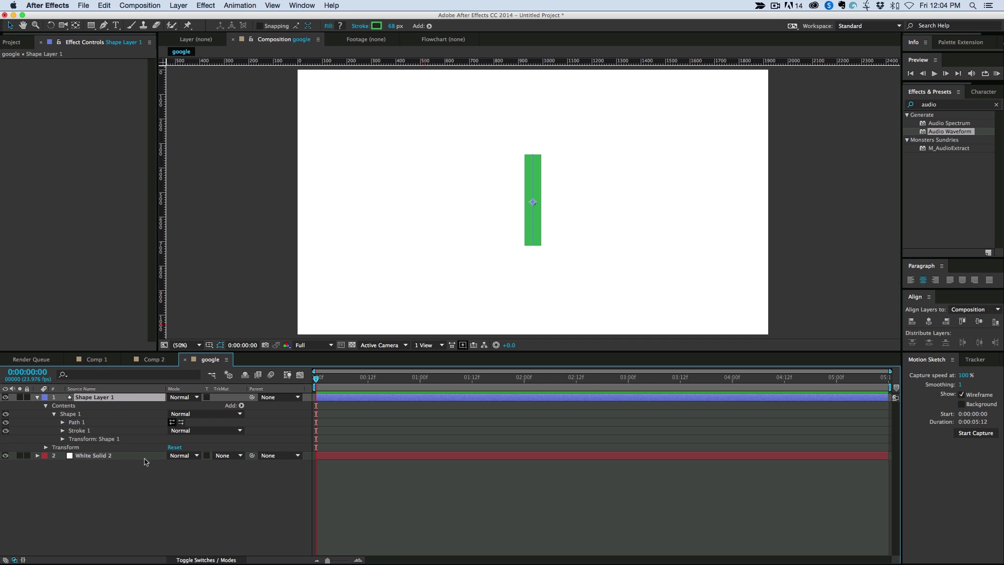
- Set Stroke 1's line cap to Round Cap
left_click(63, 430)
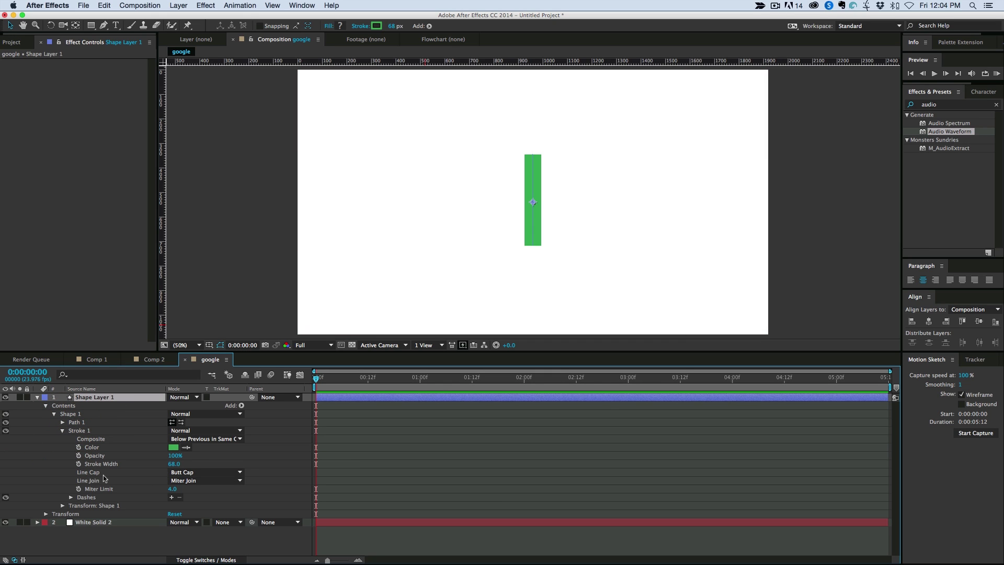
left_click(204, 473)
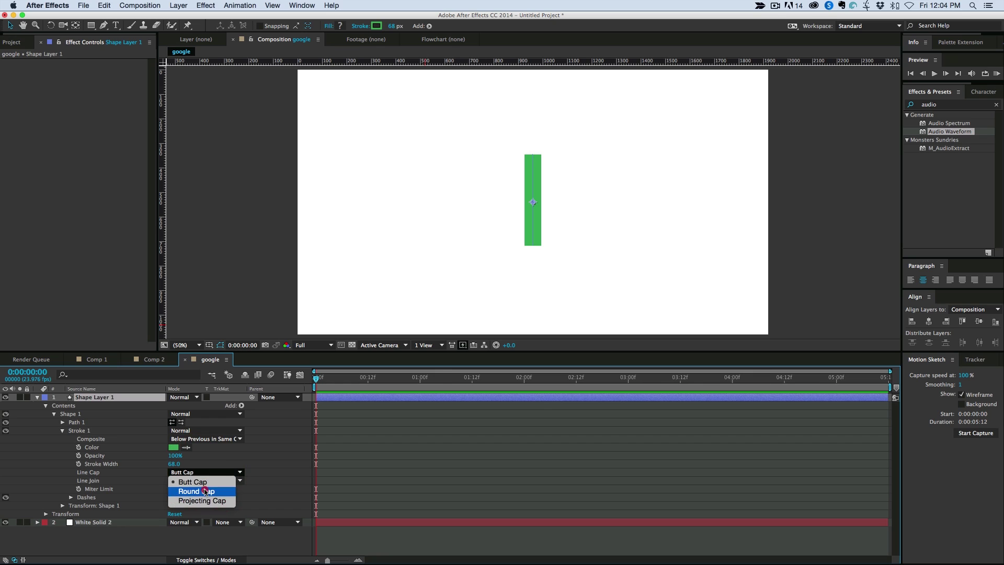
left_click(204, 491)
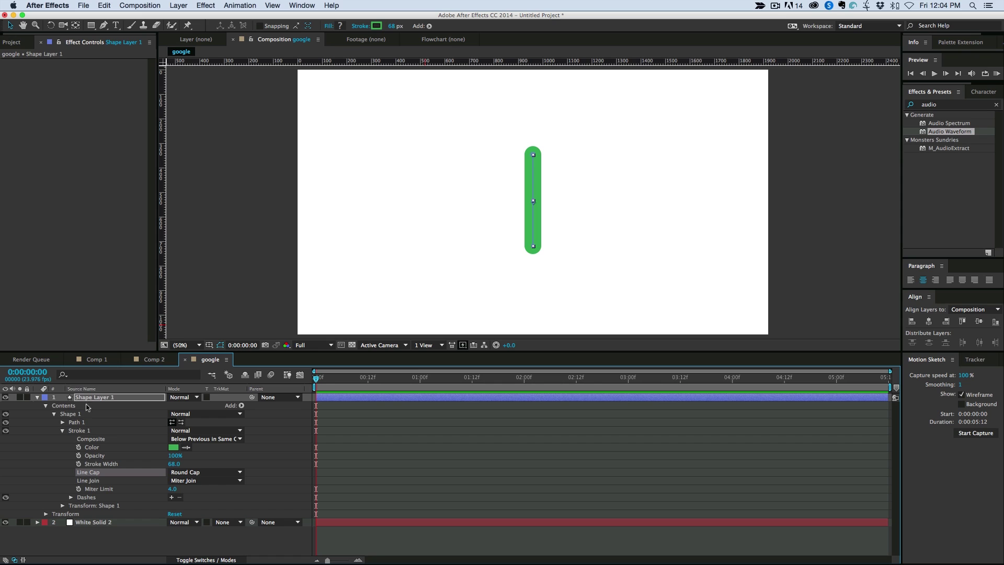
left_click(55, 414)
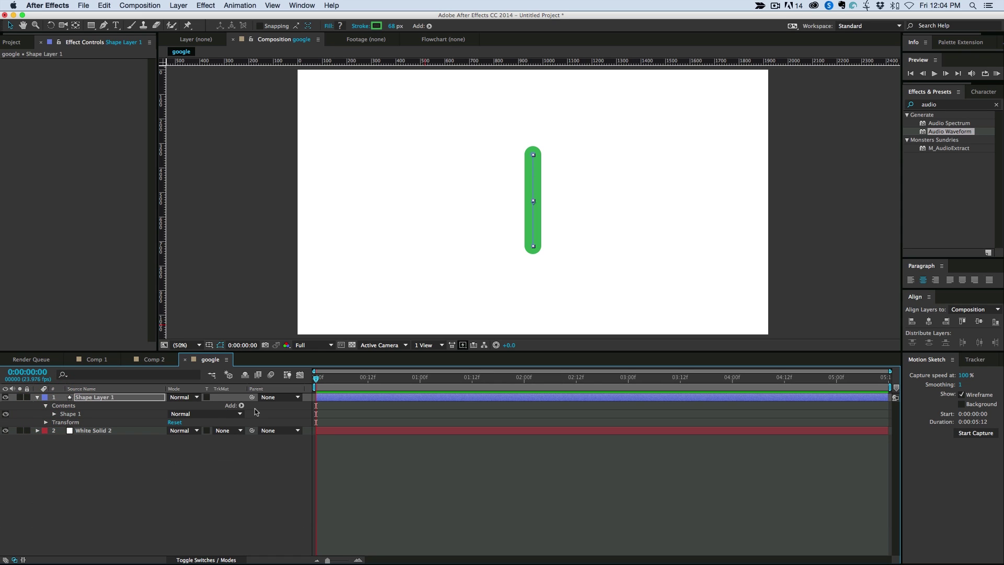
- Add Trim Paths to the shape layer
left_click(242, 406)
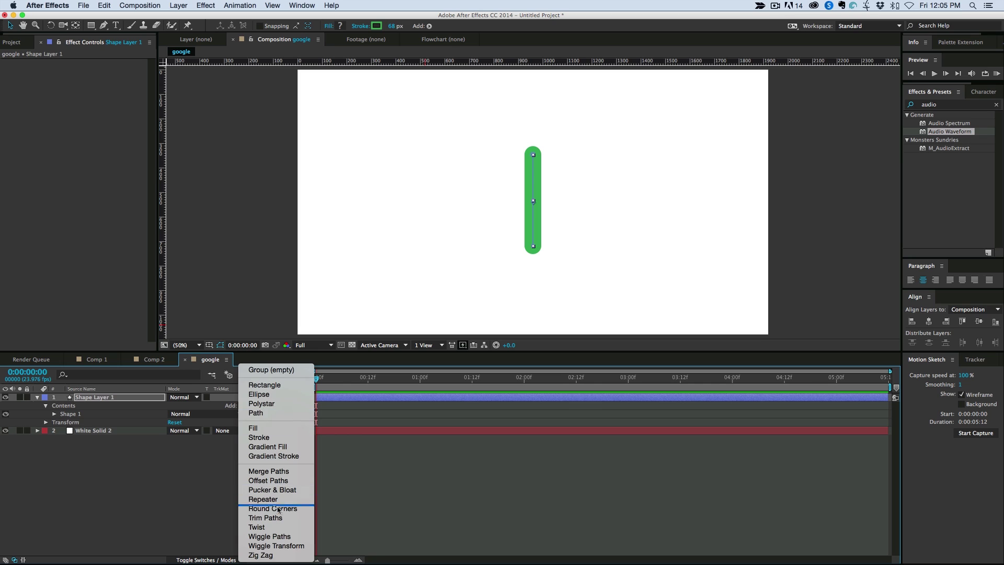
left_click(265, 517)
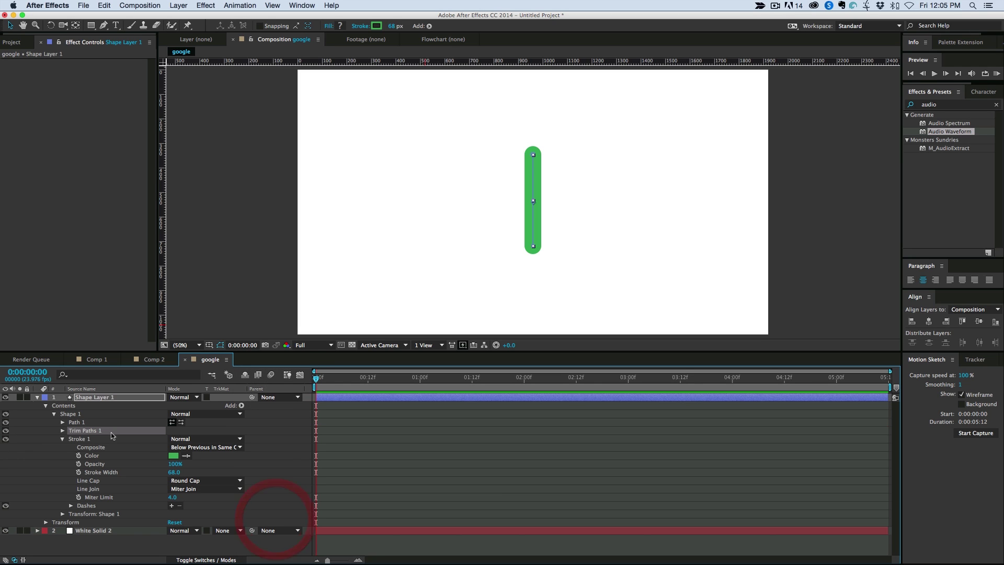
left_click(62, 439)
left_click(63, 430)
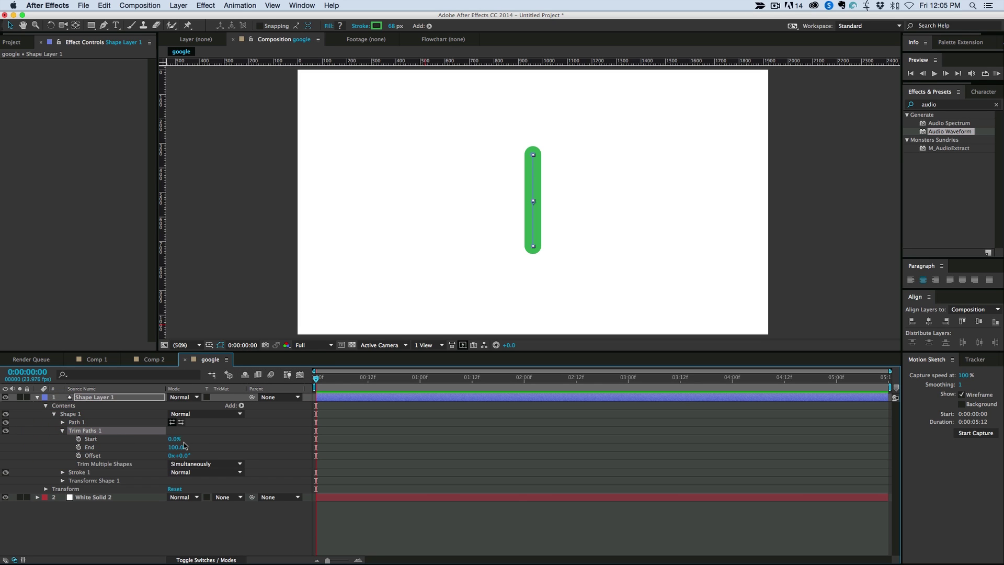
- Set Trim Paths Start 2%, End 0% and Offset 180° to leave a green dot
mouse_move(173, 442)
left_mouse_down()
mouse_move(213, 439)
mouse_move(131, 441)
left_mouse_up()
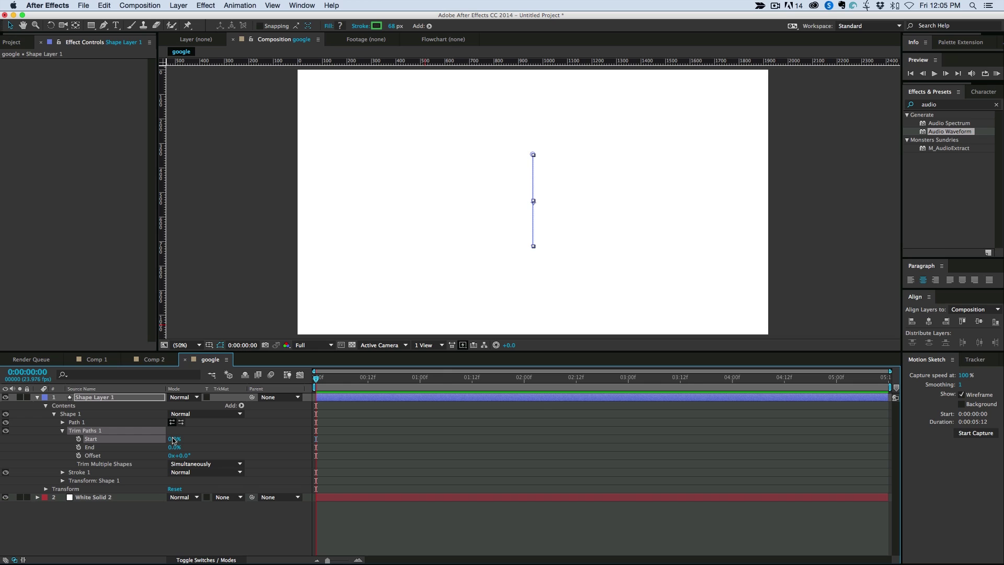
mouse_move(173, 440)
left_mouse_down()
mouse_move(282, 443)
mouse_move(204, 444)
mouse_move(254, 444)
mouse_move(205, 449)
mouse_move(255, 457)
mouse_move(190, 456)
left_mouse_up()
left_click_drag(175, 439, 272, 456)
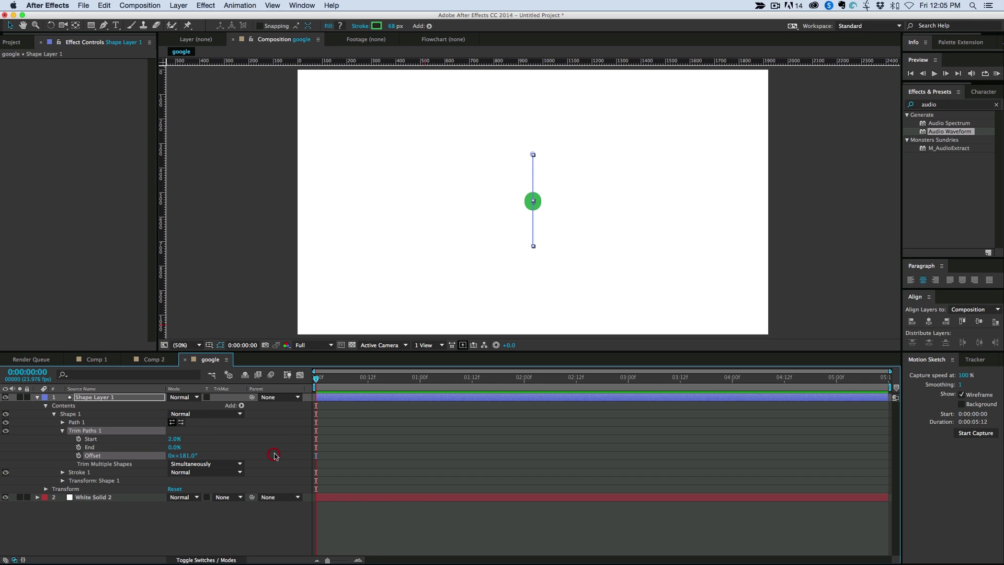
left_click(189, 457)
type("180")
key("Return")
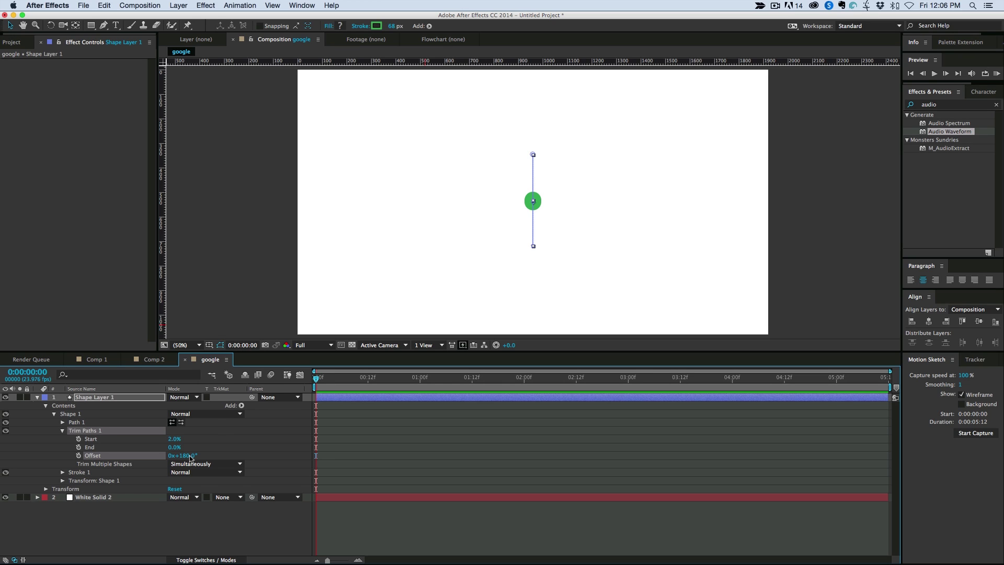
- Give trim Start the expression value+.0001, then add an expression to trim Offset
left_click(78, 440, "alt")
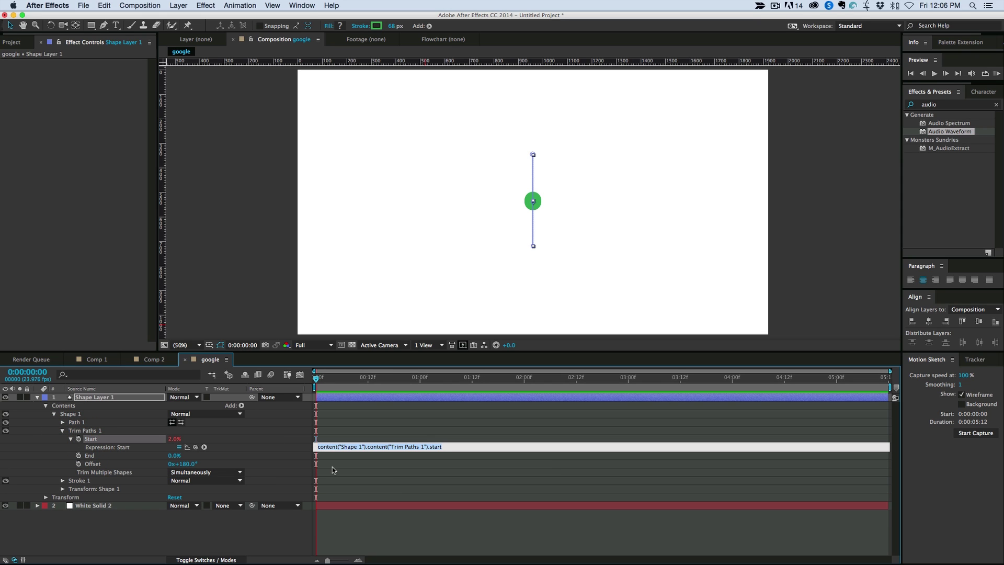
type("value")
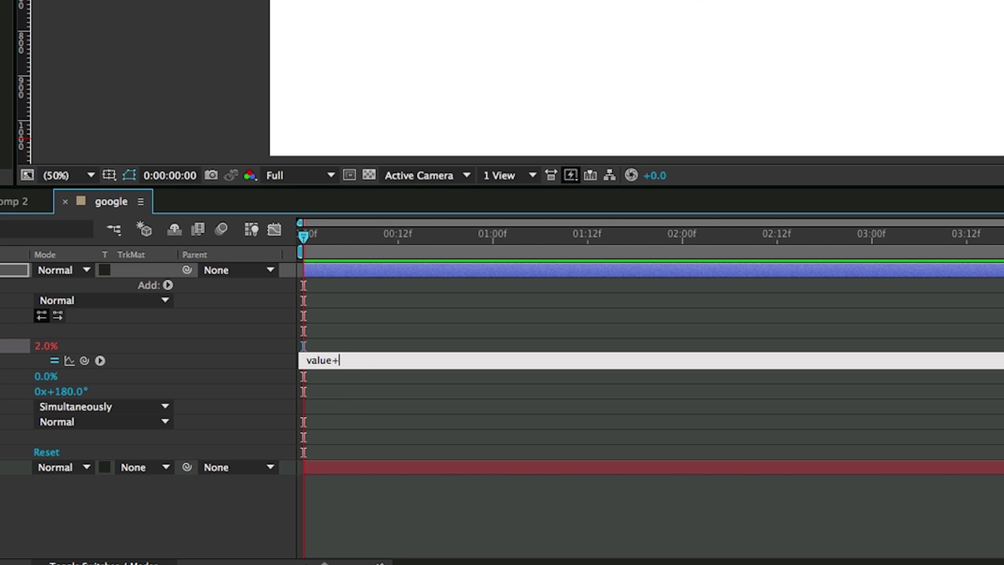
type("+.0001")
left_click(452, 399)
left_click(112, 440)
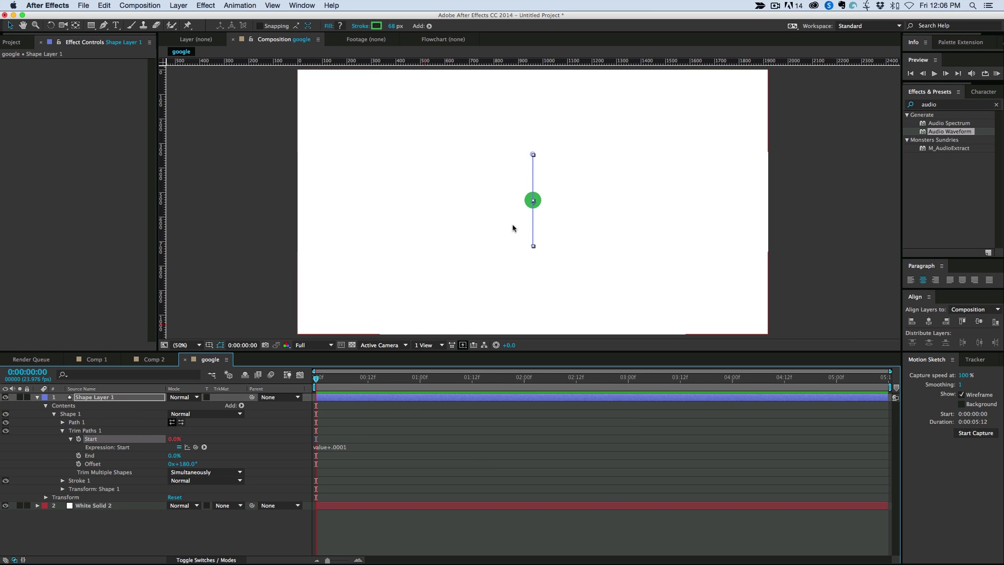
left_click(389, 446)
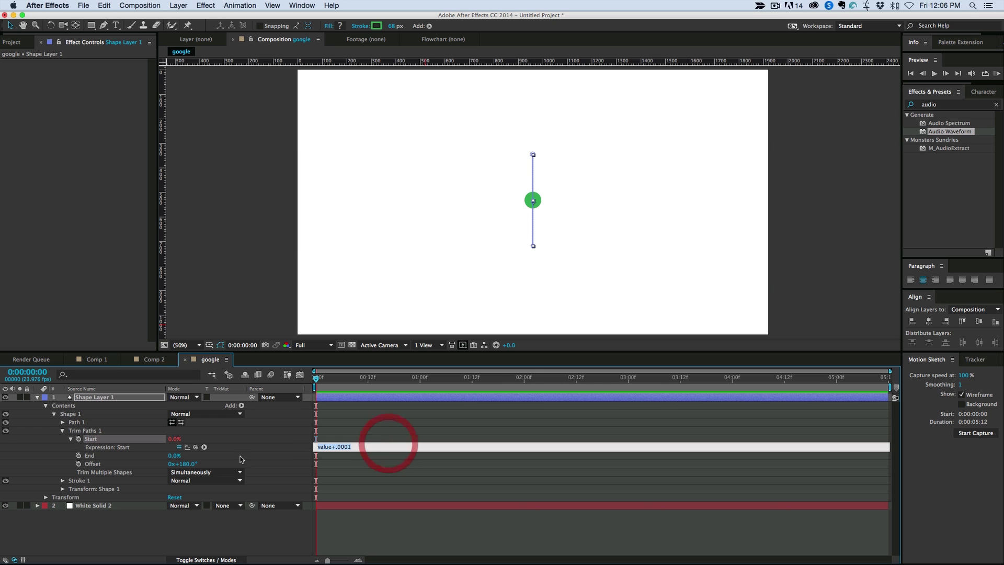
left_click(78, 464, "alt")
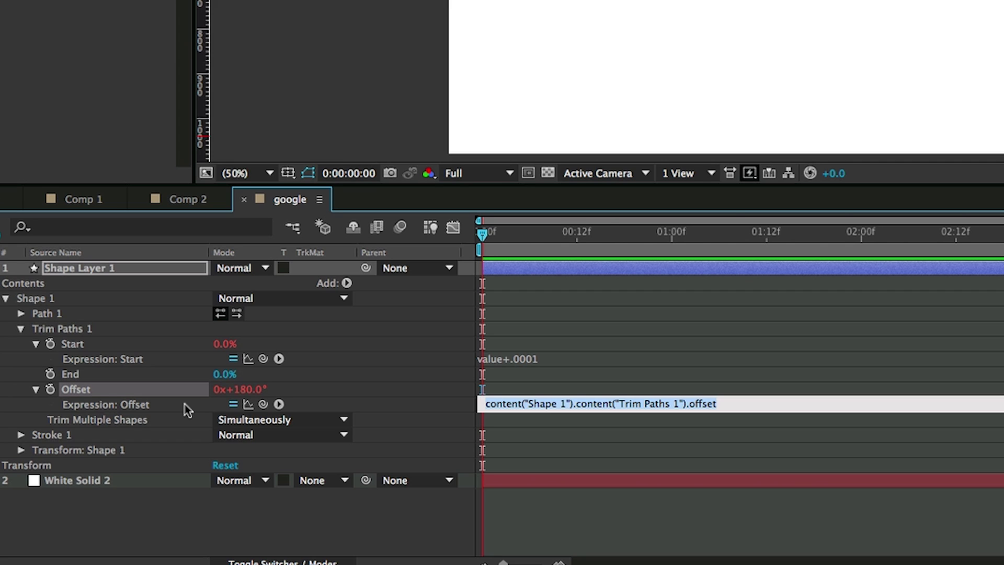
- Write the Offset expression inp = trim Start; linear(inp,0,100,180,0); and test it
type("inp")
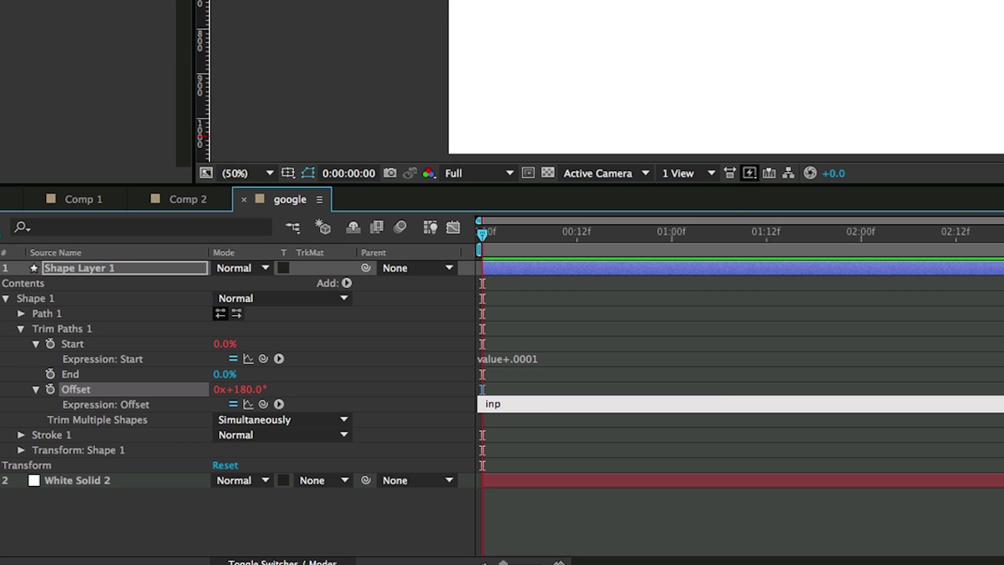
type("=")
left_click_drag(219, 392, 69, 343)
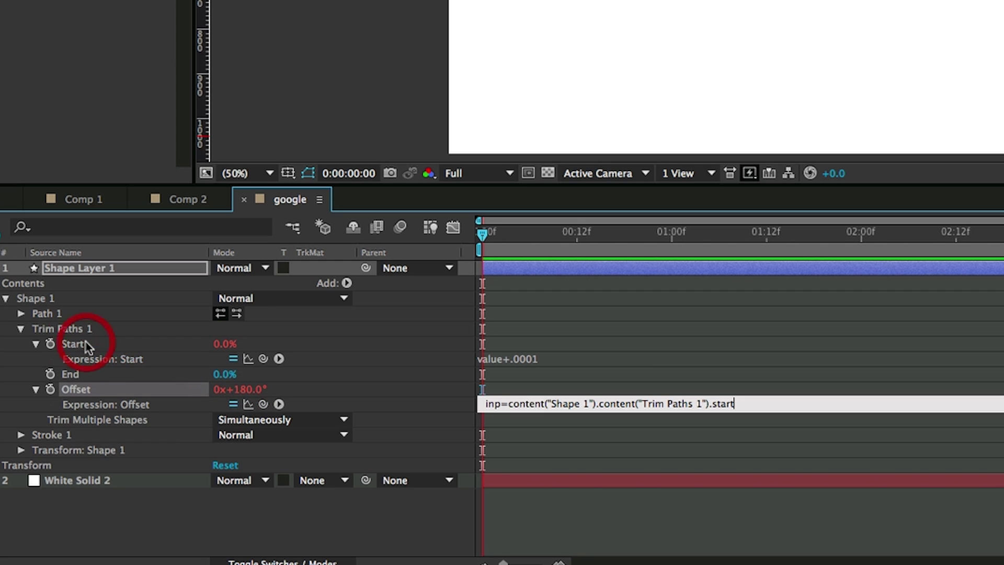
type(";")
key("Return")
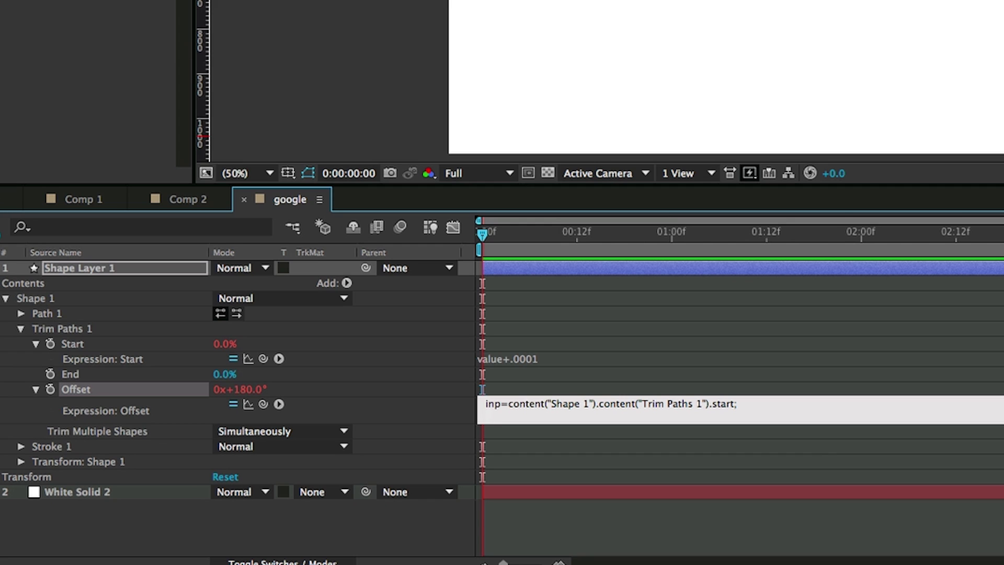
type("linear")
type("(inp,0,100,")
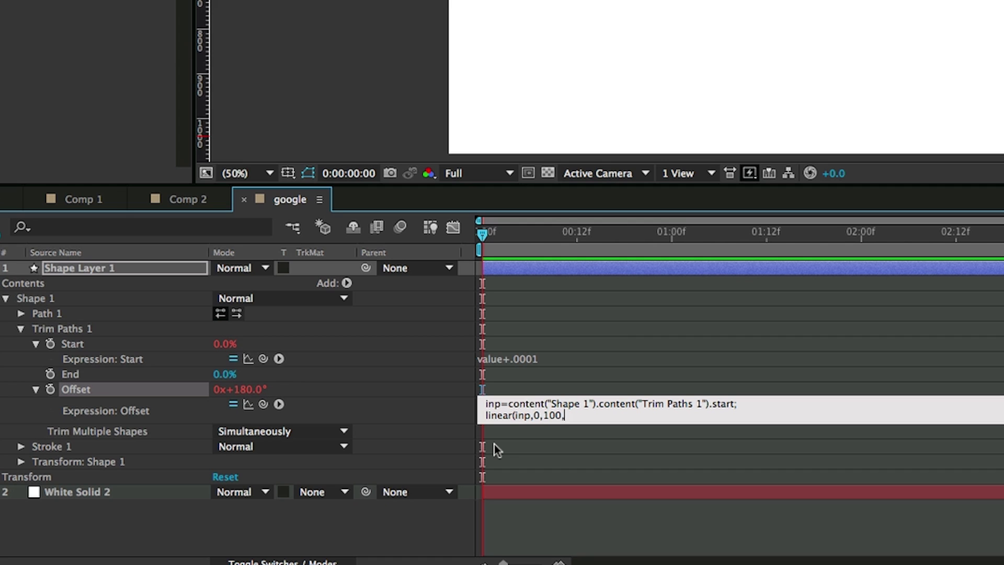
type("180,0")
type(";")
left_click(652, 374)
mouse_move(173, 441)
left_mouse_down()
mouse_move(206, 446)
mouse_move(164, 446)
left_mouse_up()
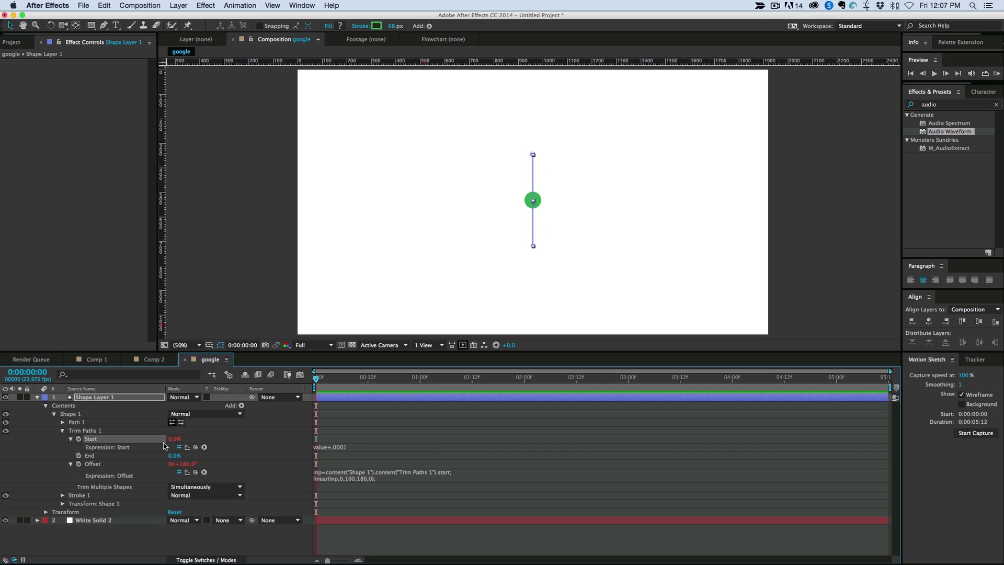
- Add Chatter 2.wav from the project panel to the google composition
left_click(303, 476)
left_click(15, 42)
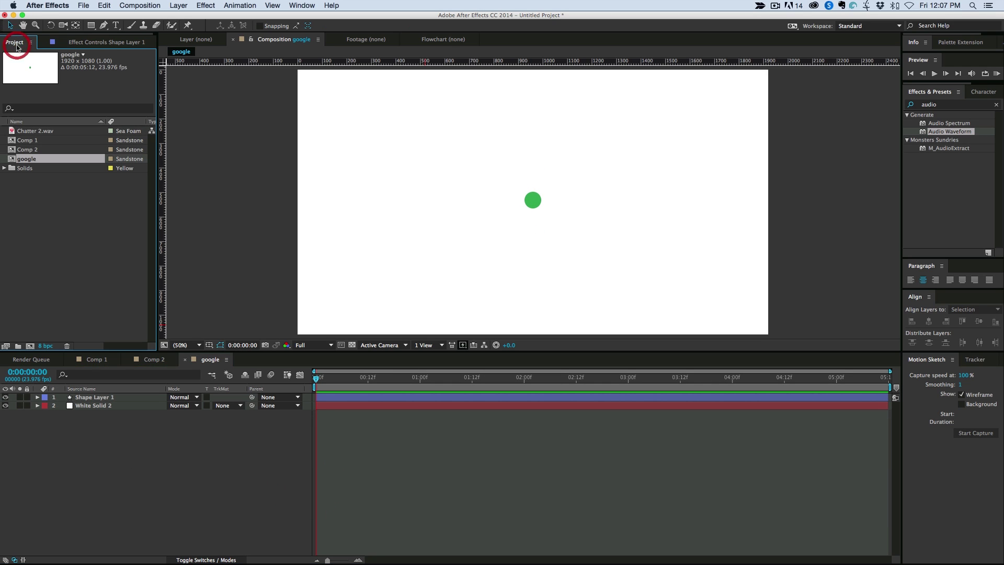
left_click(43, 131)
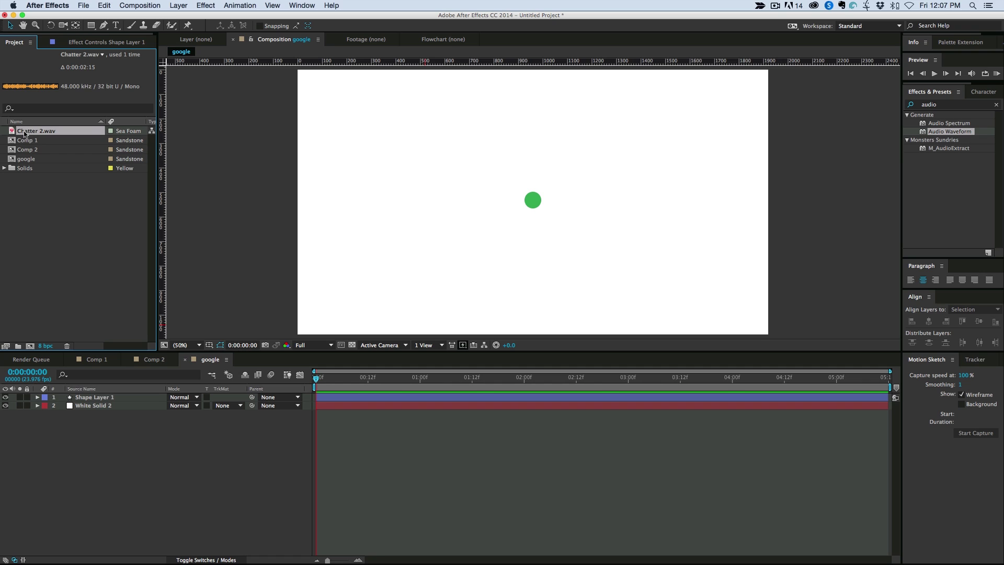
left_click_drag(16, 133, 484, 181)
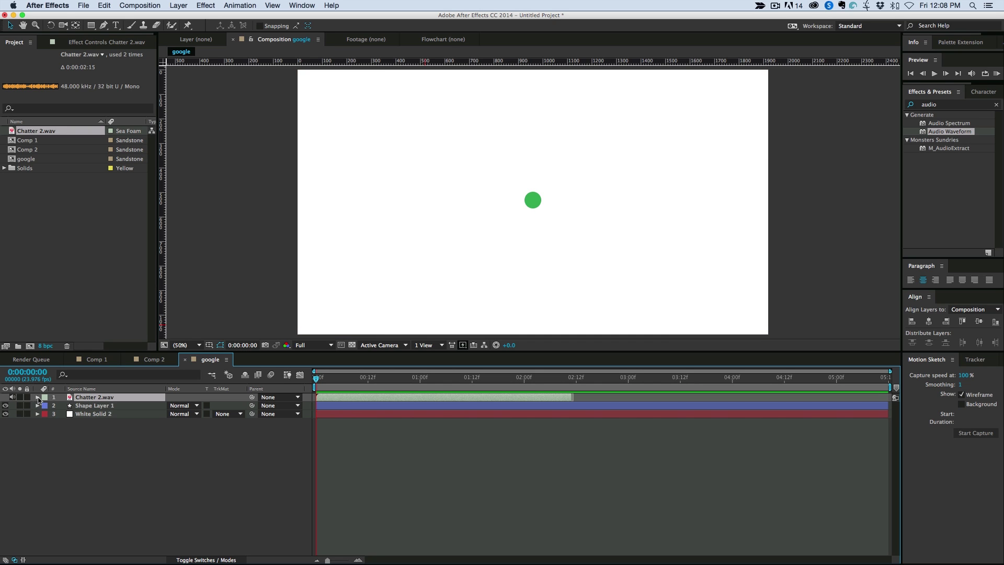
- Convert the audio to keyframes and delete the Chatter 2.wav layer
left_click(12, 397)
right_click(519, 398)
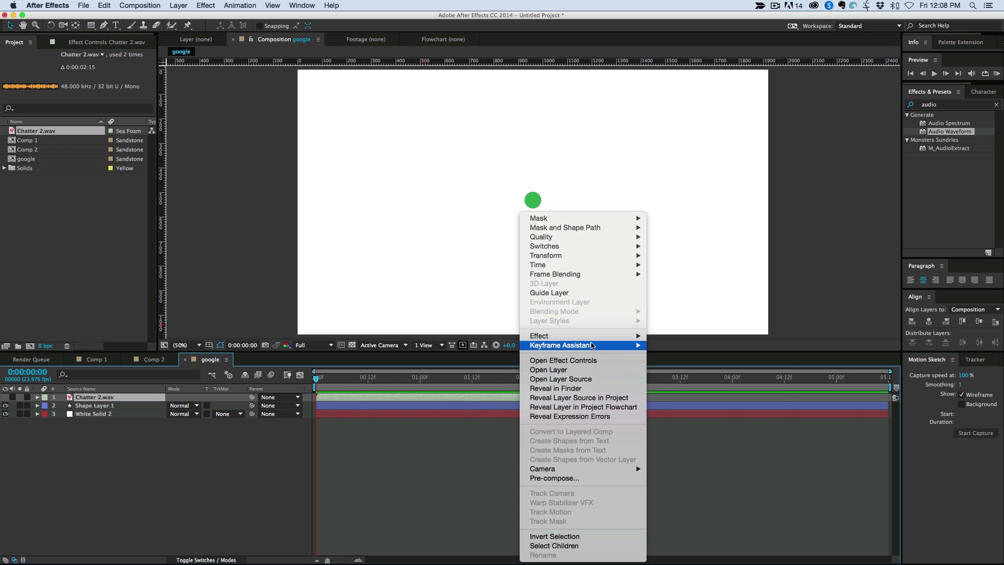
mouse_move(591, 345)
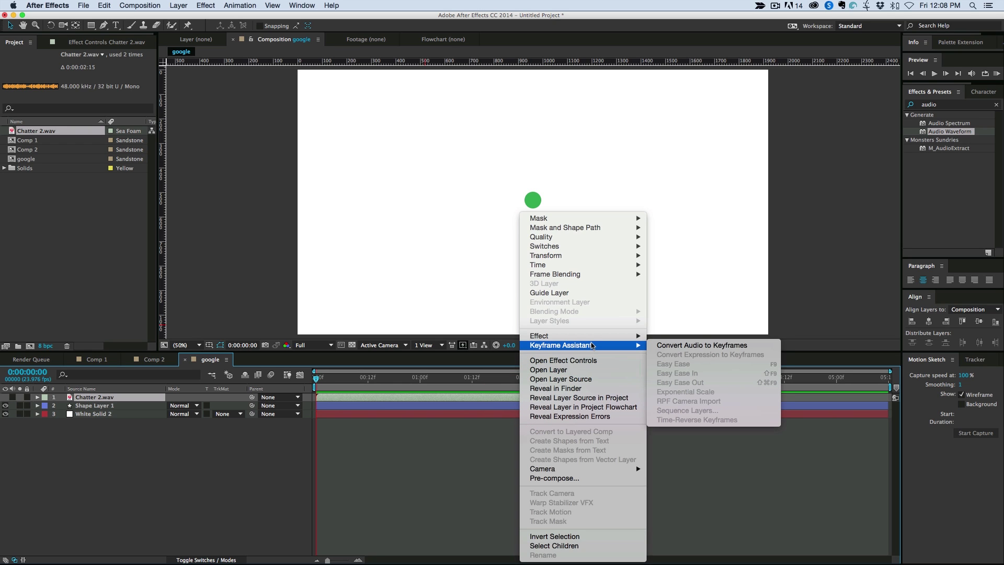
left_click(672, 348)
key("Delete")
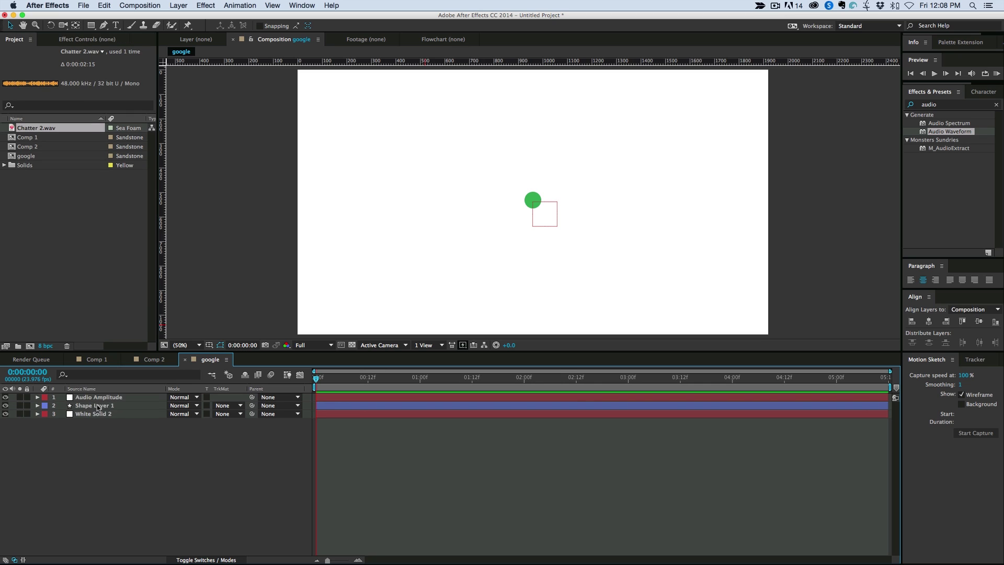
- Delete the Left and Right Channel effects, keeping only the Both Channels slider keyframes
left_click(107, 399)
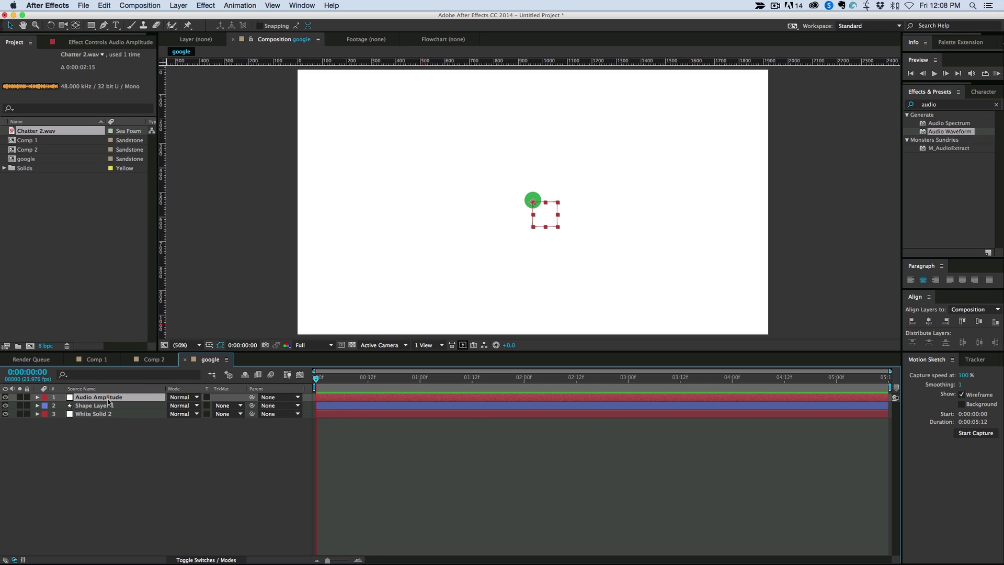
key("u")
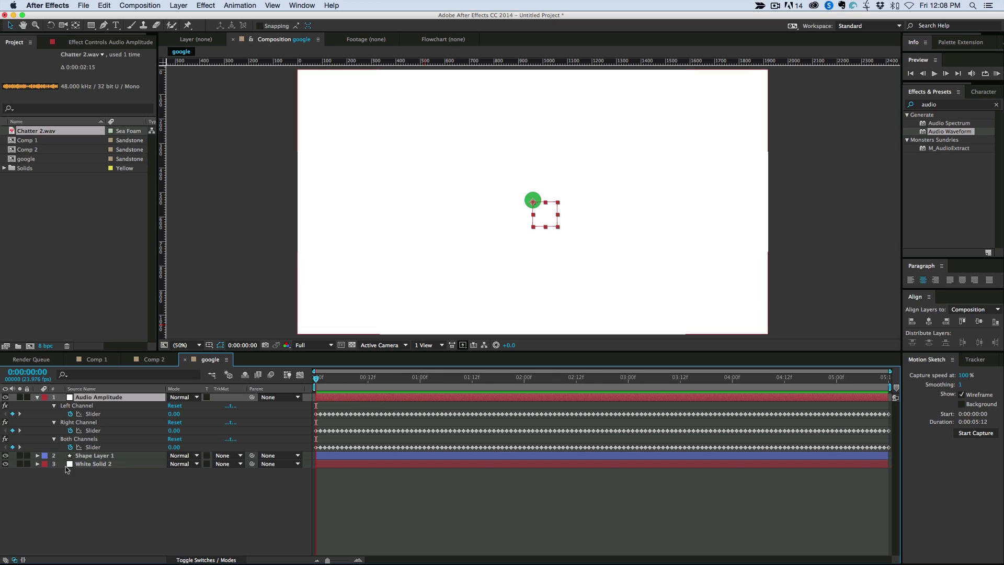
left_click(86, 492)
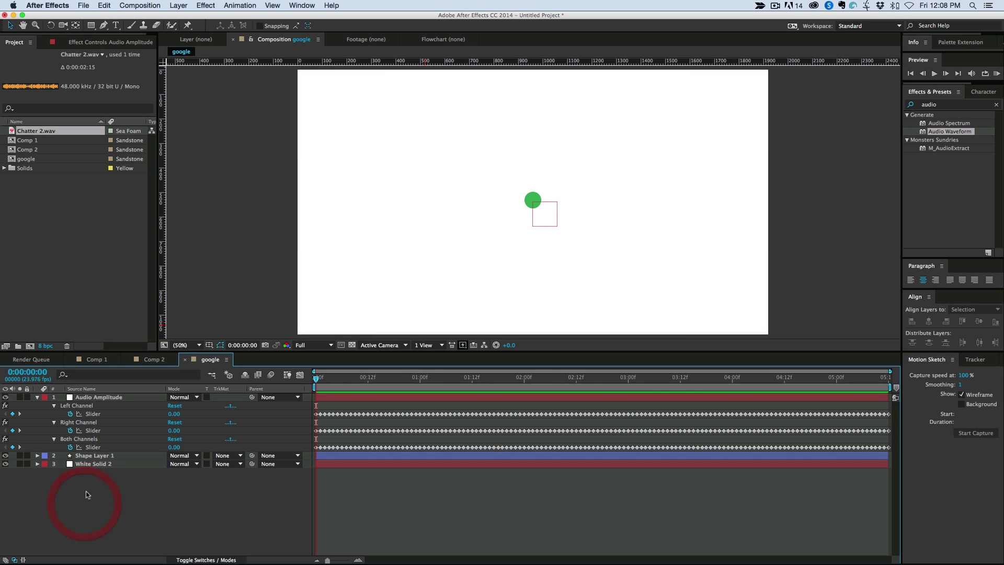
left_click(89, 408)
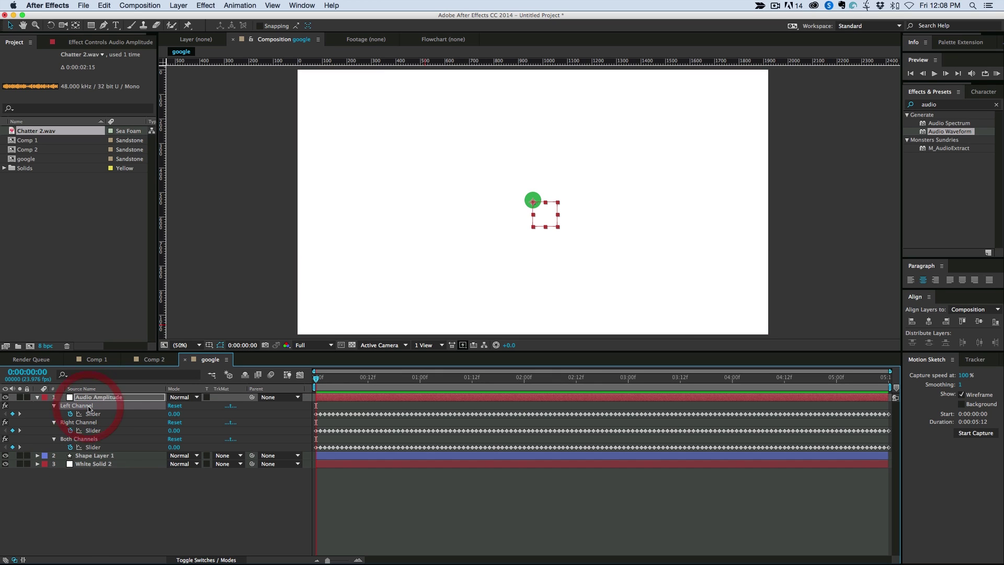
key("Delete")
left_click(88, 406)
key("Delete")
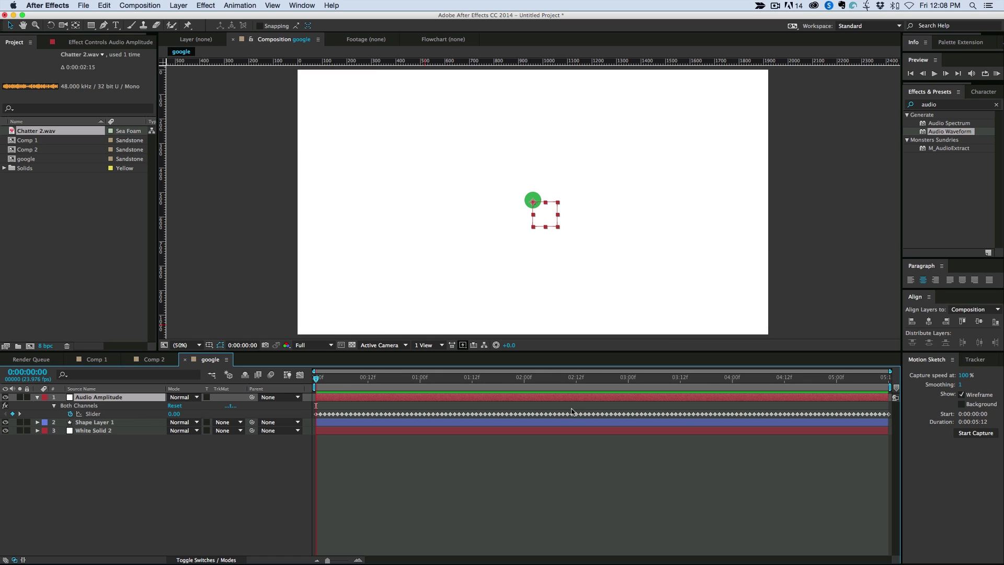
left_click_drag(315, 378, 912, 417)
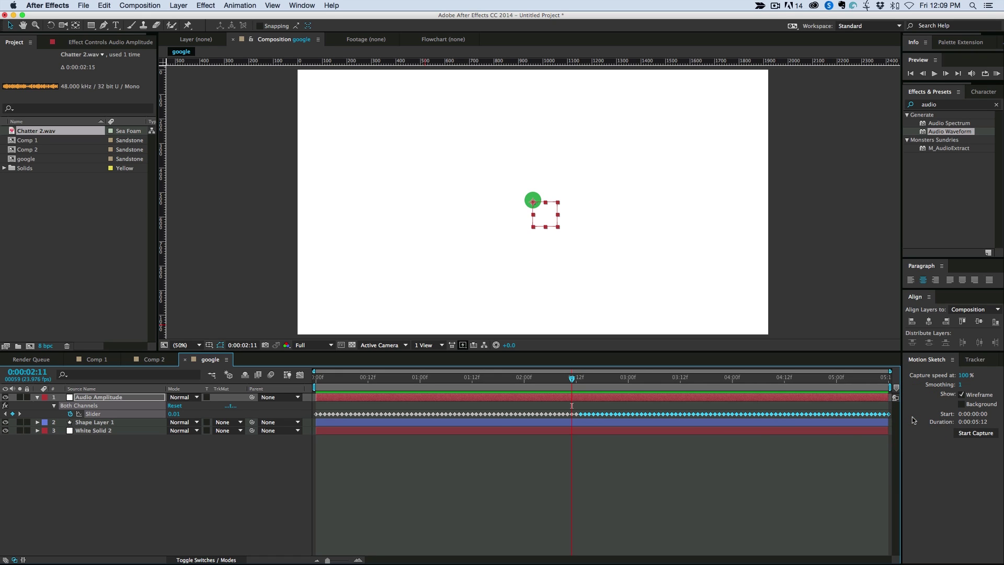
- Delete the Both Channels slider keyframes after 0:00:02:11
key("Delete")
left_click(586, 413)
left_click(576, 413)
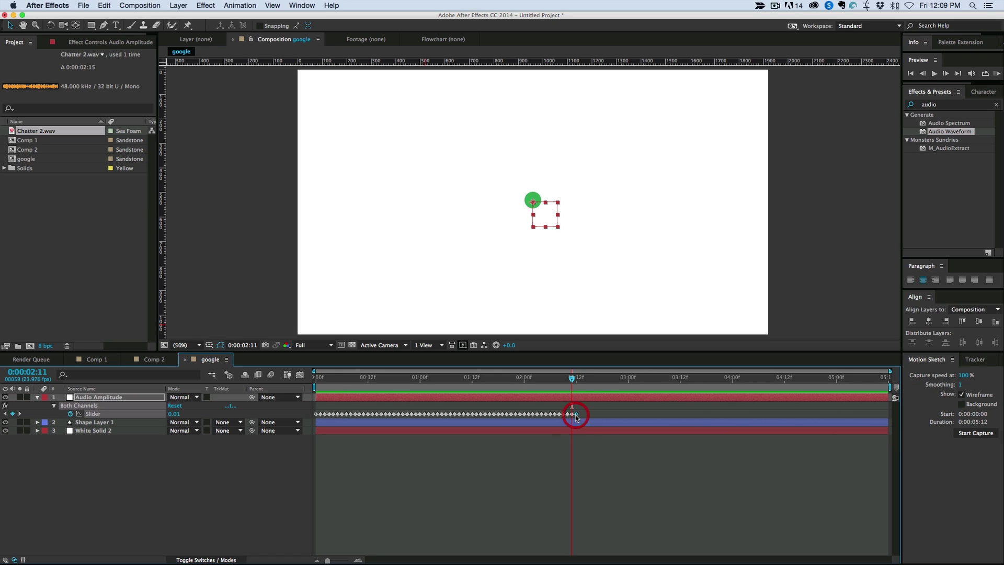
key("Delete")
- Stretch the remaining slider keyframes to span the whole composition and play it back
left_click_drag(594, 415, 307, 422)
left_click_drag(572, 415, 892, 428)
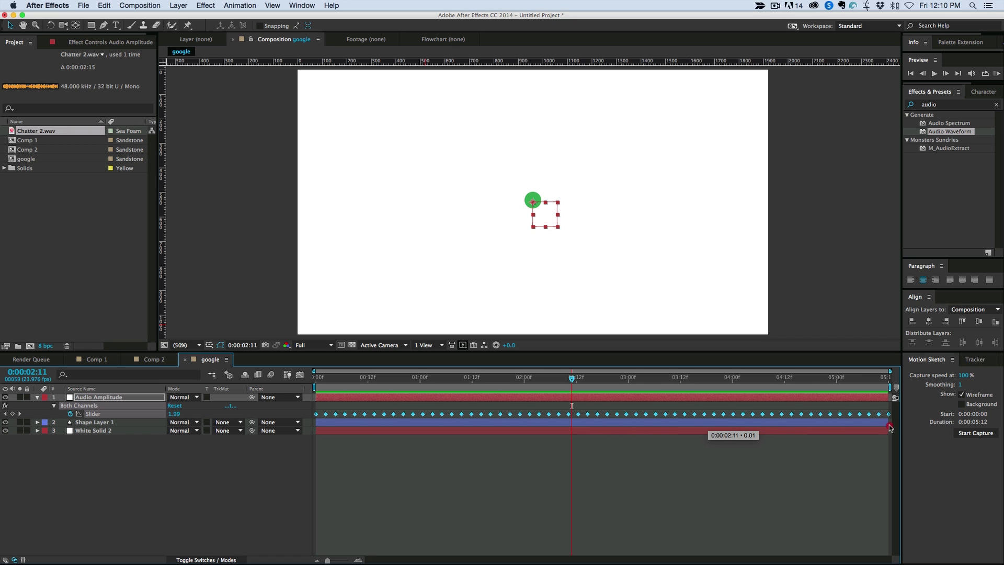
left_click_drag(477, 381, 281, 389)
left_click(390, 461)
key("space")
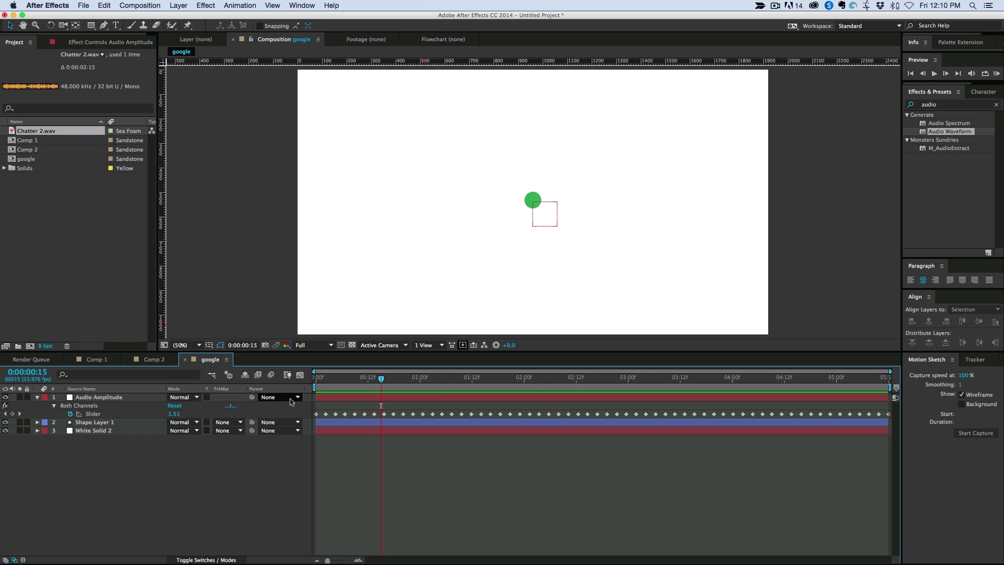
- Hide the Audio Amplitude layer and rename Shape Layer 1 to 'dot 1'
left_click(6, 397)
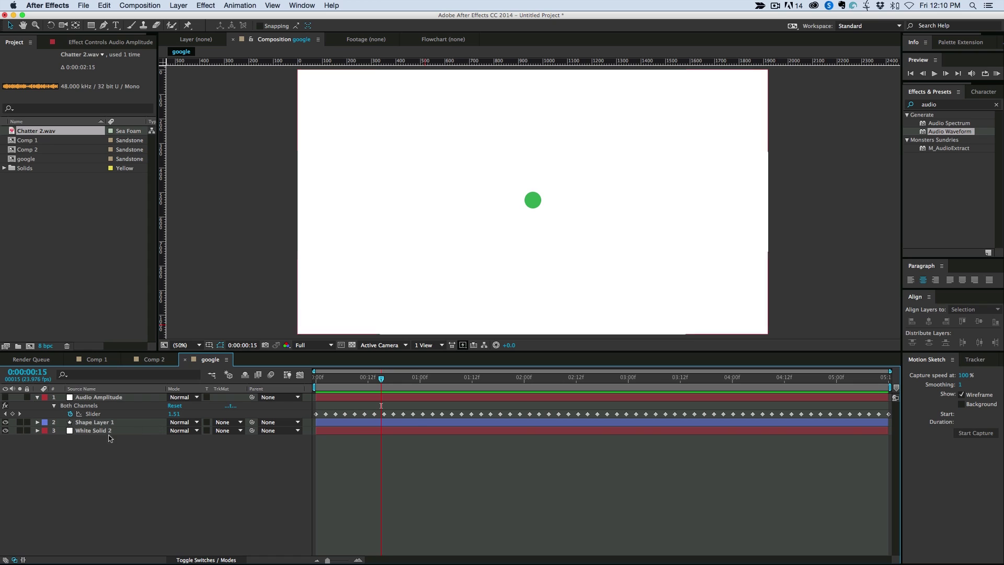
left_click(93, 422)
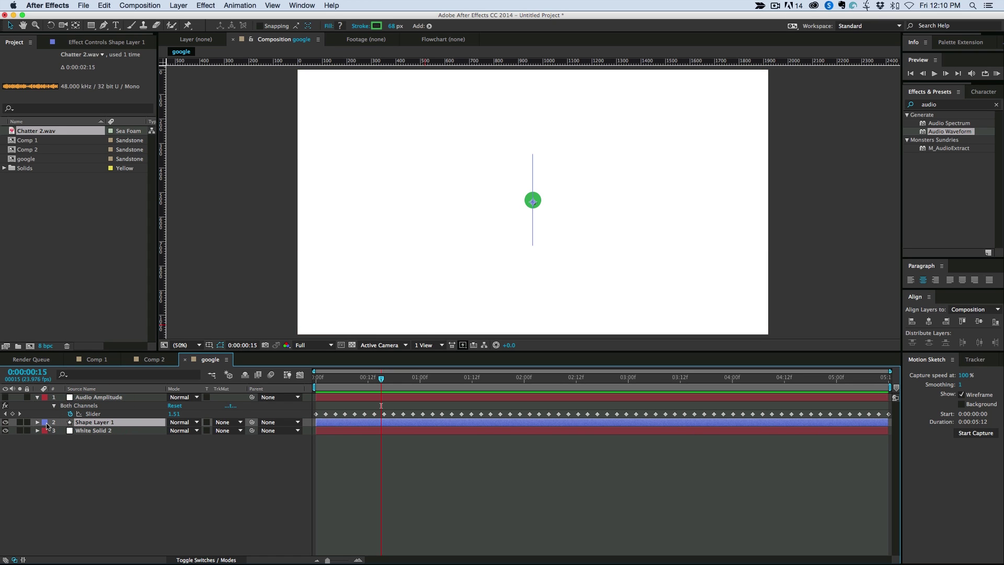
key("Return")
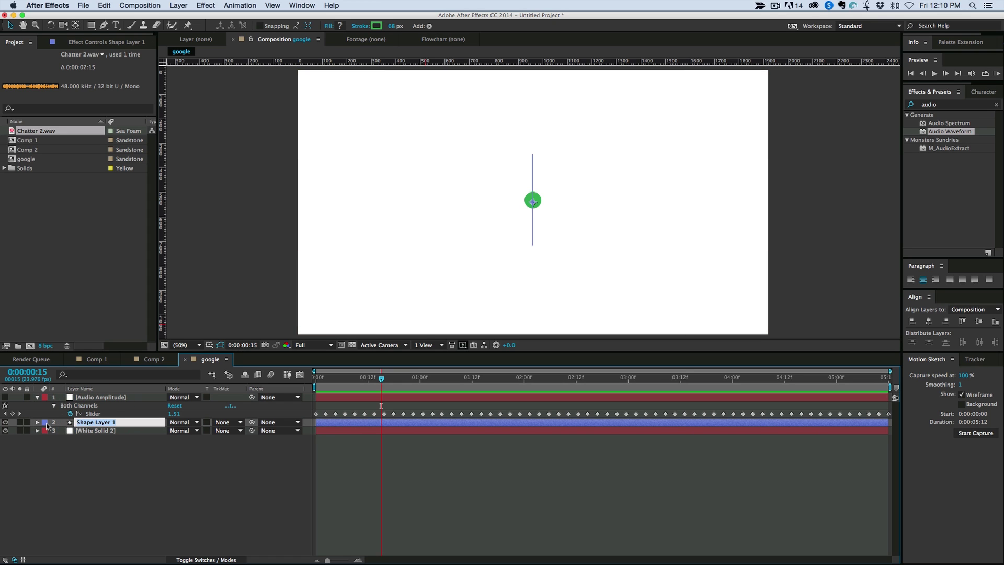
type("dot 1")
key("Return")
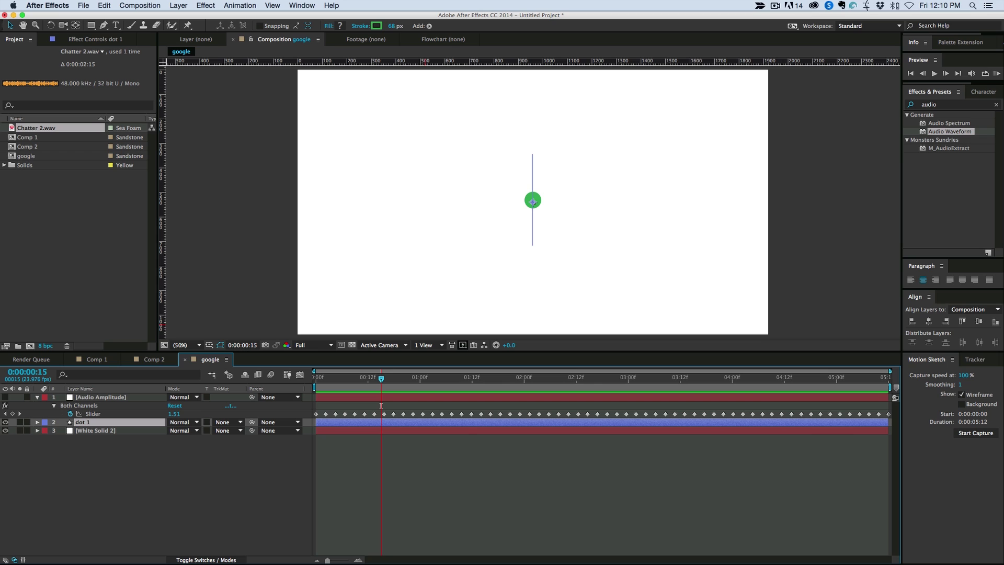
left_click(58, 441)
- Pick-whip 'value' in the Start expression to the Both Channels Slider and preview
left_click(37, 422)
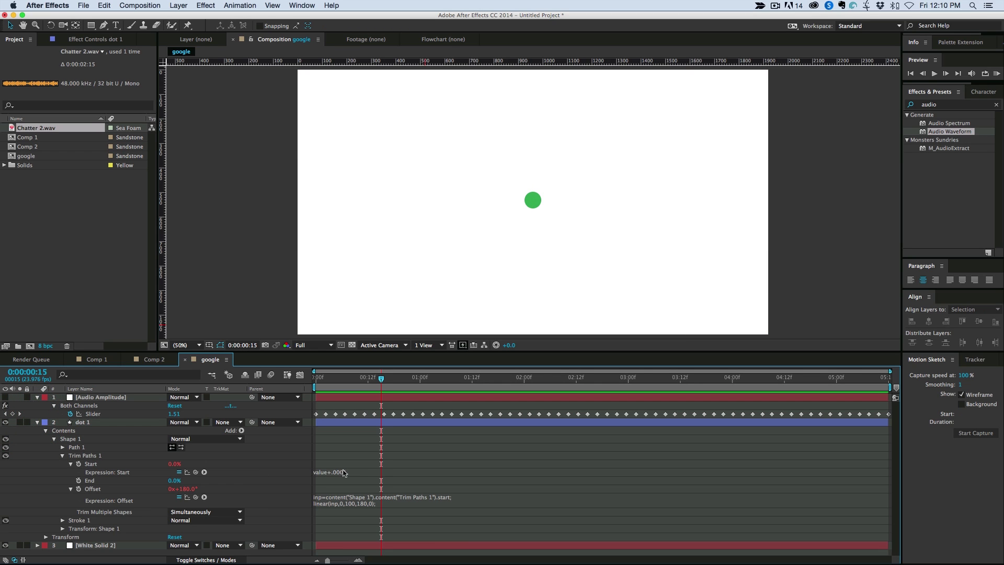
left_click(365, 472)
double_click(326, 472)
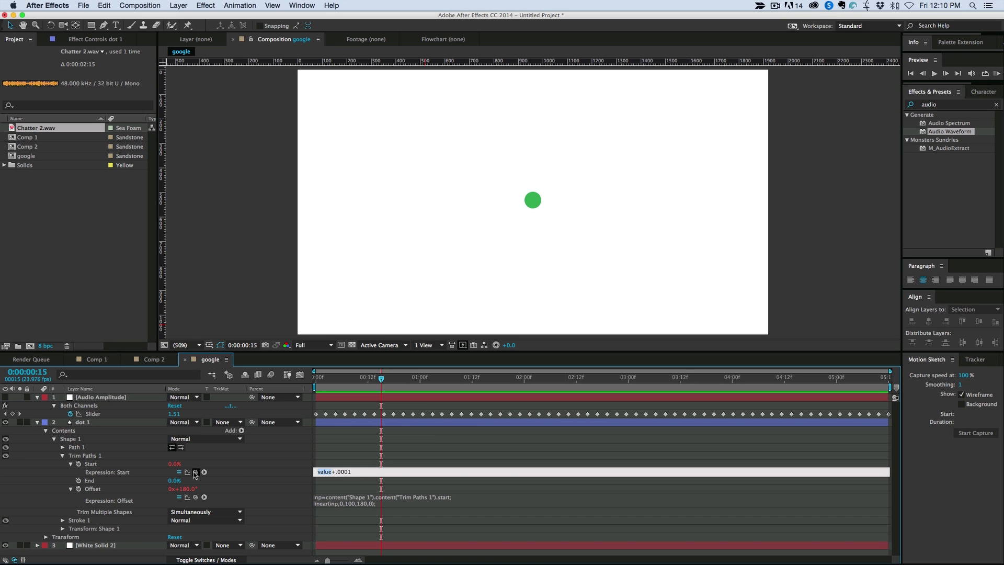
left_click_drag(196, 472, 93, 414)
left_click(372, 445)
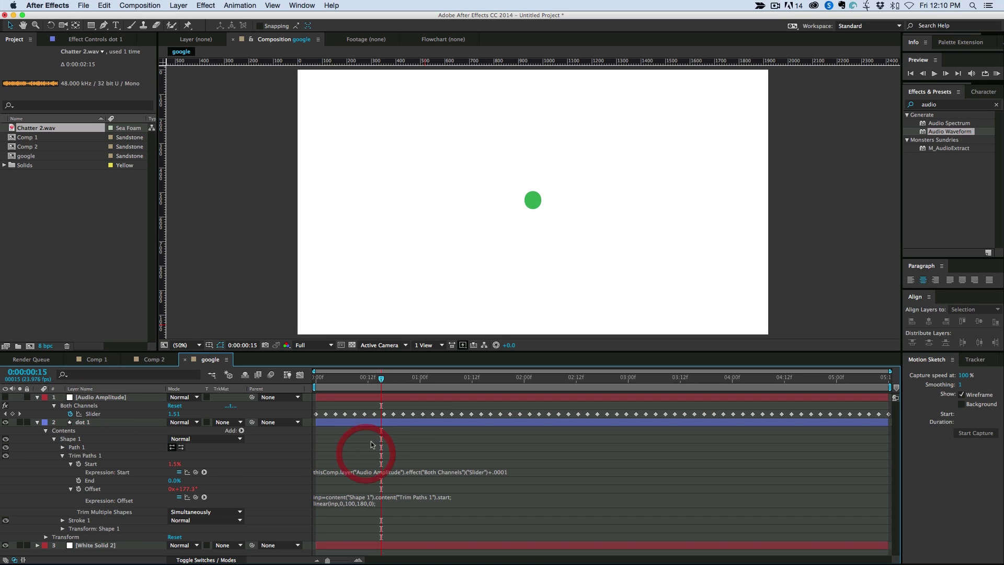
key("KP_0")
left_click(237, 378)
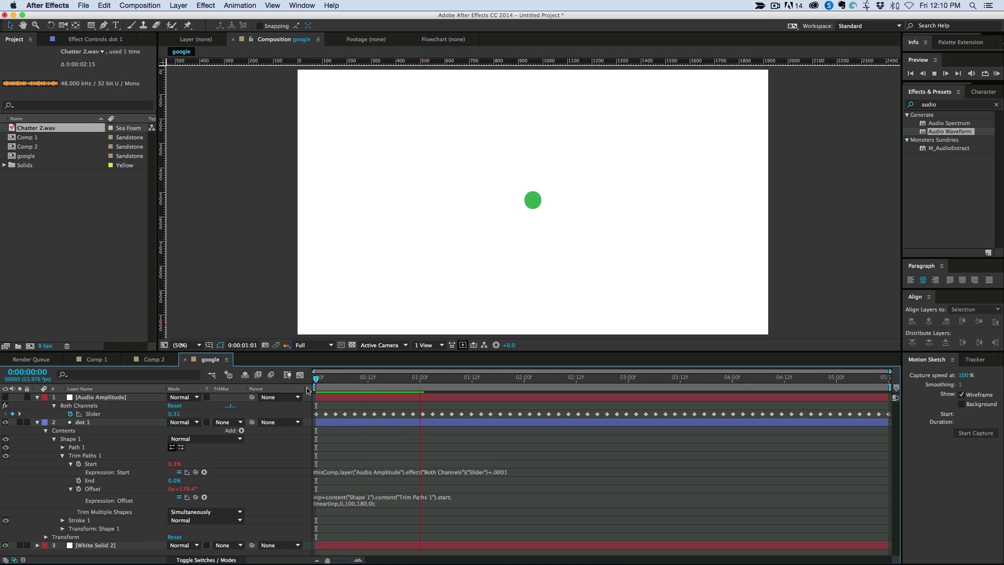
left_click(282, 385)
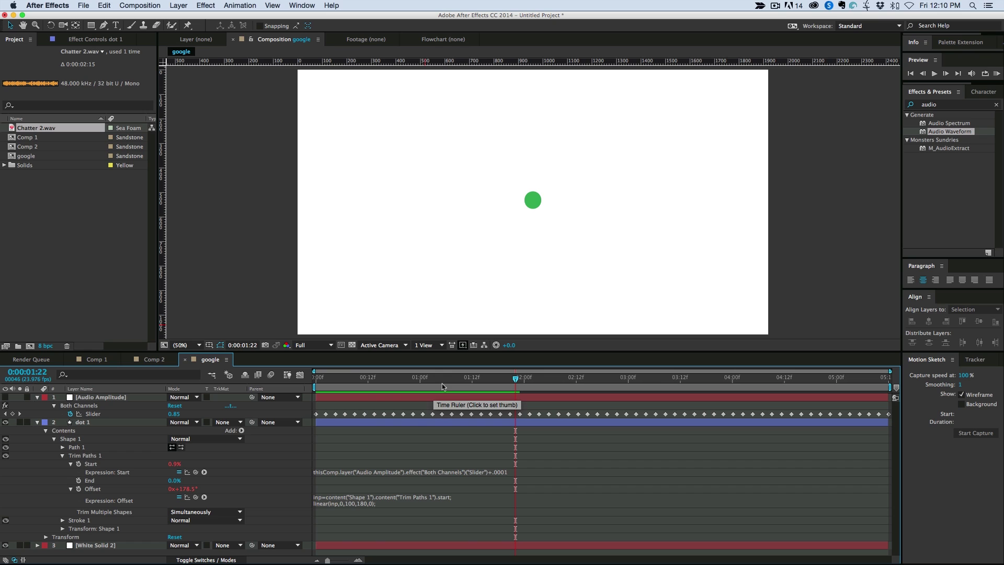
key("Home")
- Multiply the slider reference in the Start expression by 4 and preview
left_click(377, 473)
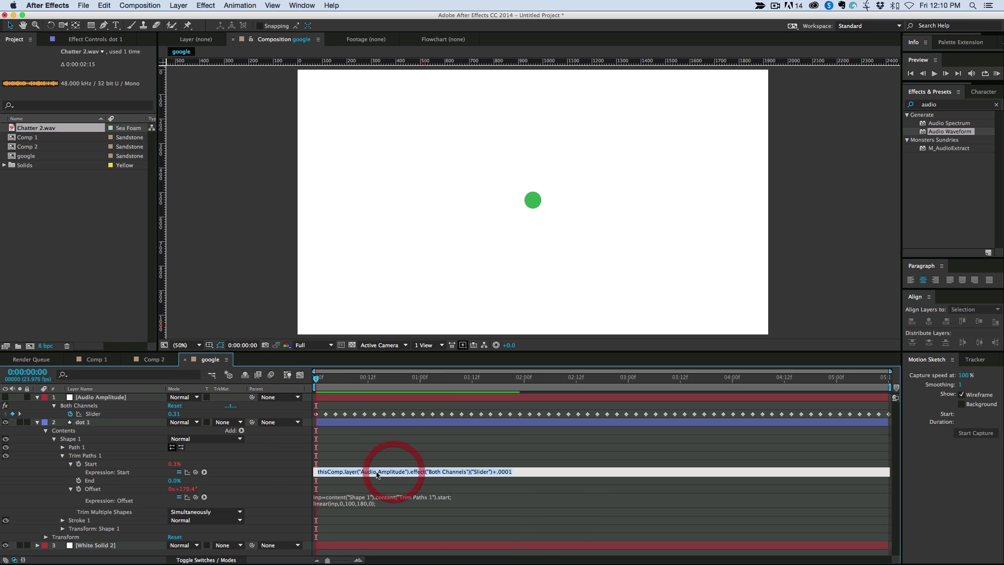
left_click(487, 474)
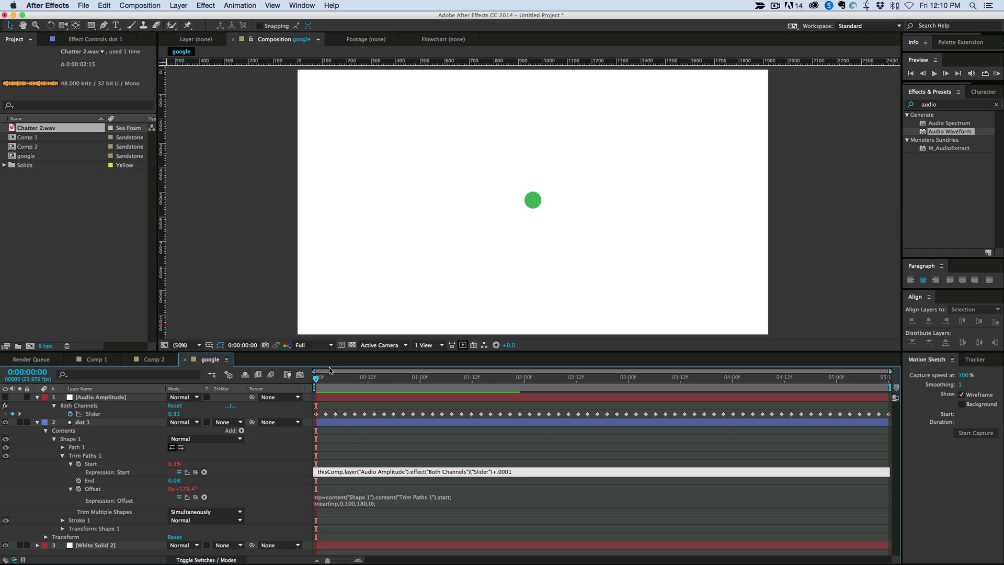
type("*4")
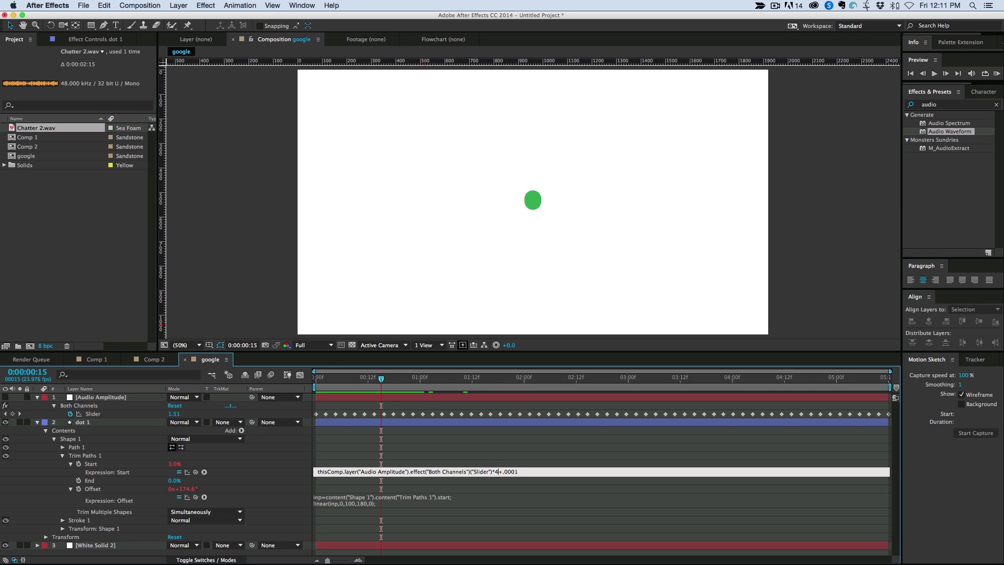
left_click(540, 460)
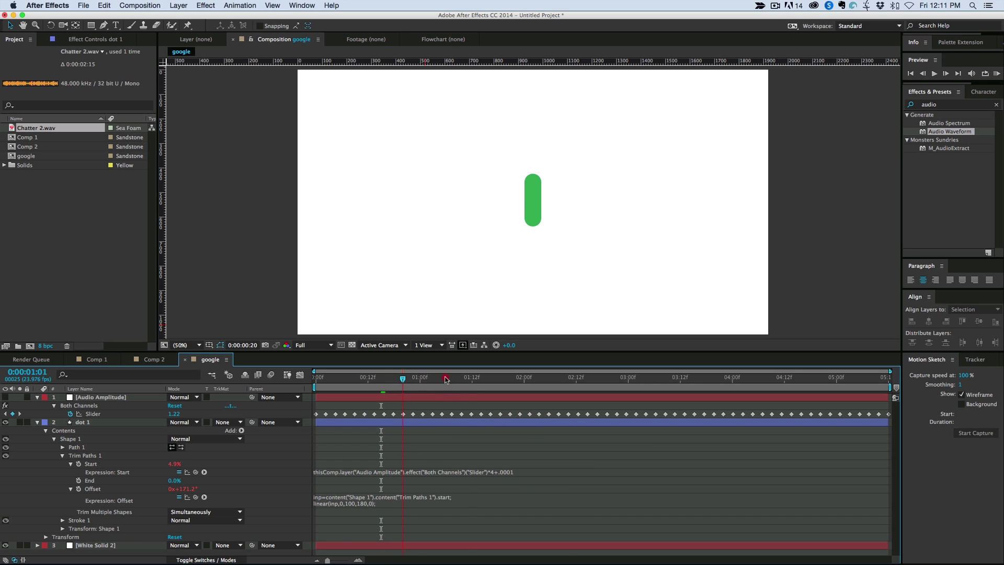
key("KP_0")
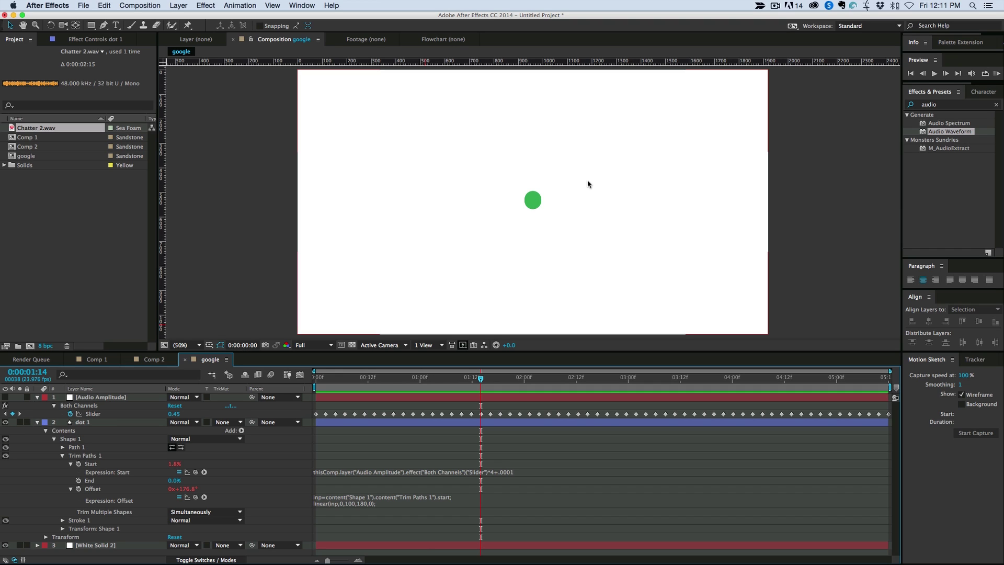
- Add an alnp variable to the Start expression linked to the audio Slider
left_click(529, 471)
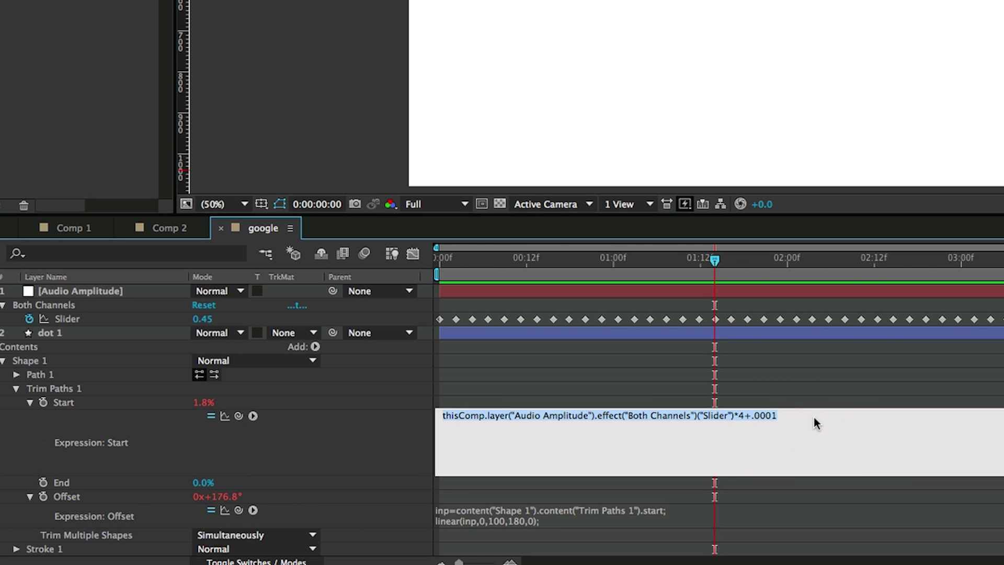
key("Up")
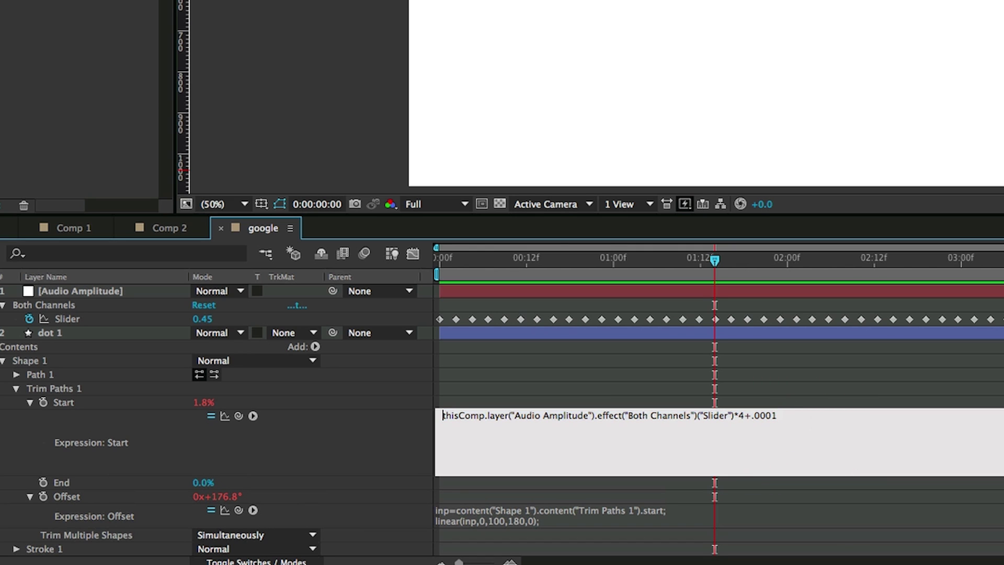
key("Return")
key("Return")
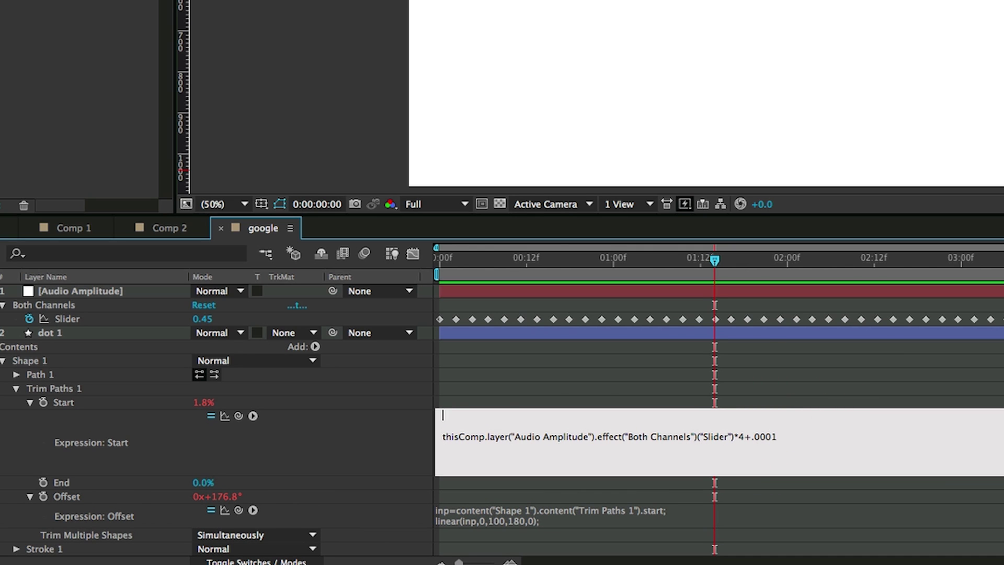
type("alnp=")
left_click_drag(238, 416, 85, 324)
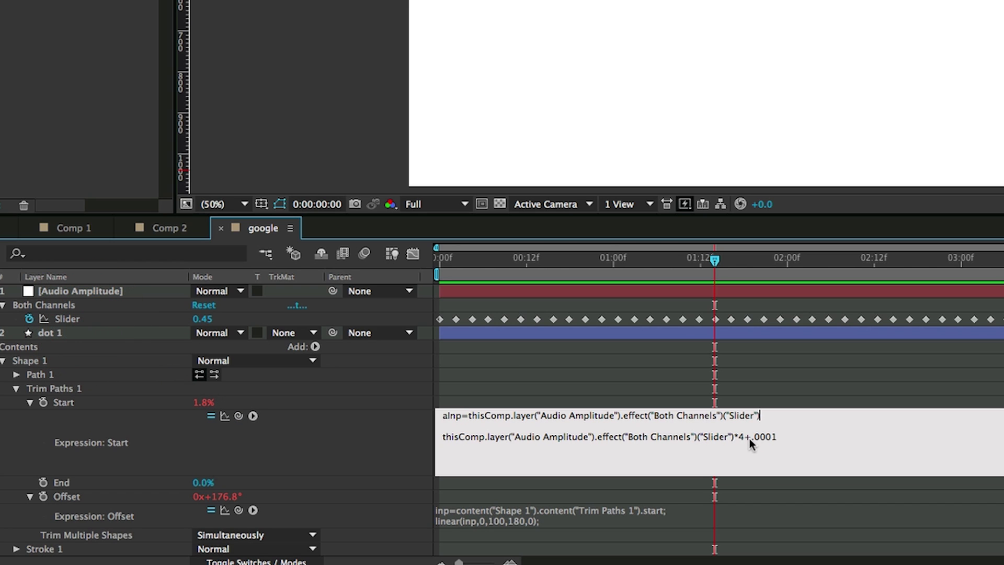
- Replace the old slider reference with alnp.valueAtTime(time-(index/24))
left_click_drag(747, 446, 426, 438)
key("BackSpace")
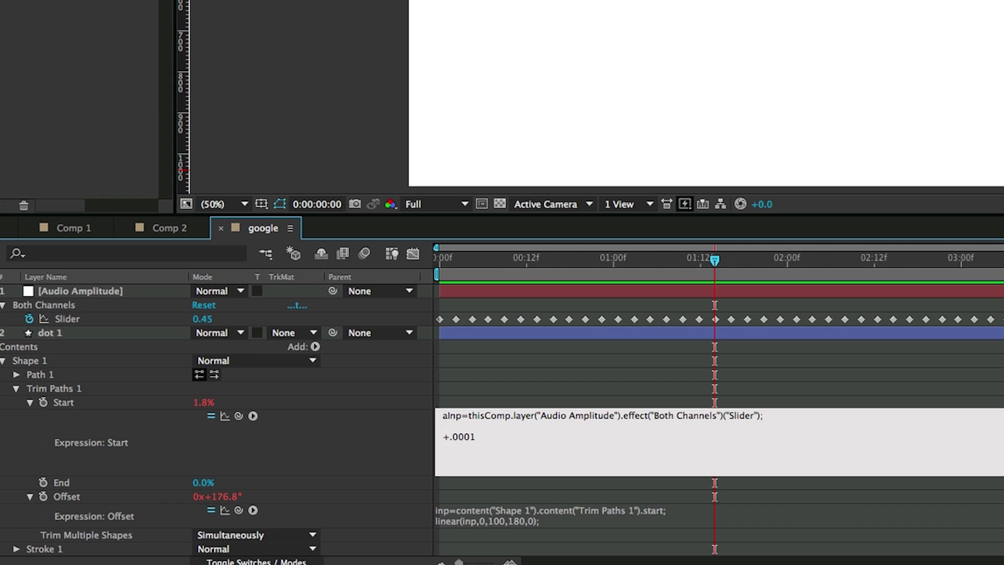
type("a")
type("lnp")
type(".valueA")
type("tT")
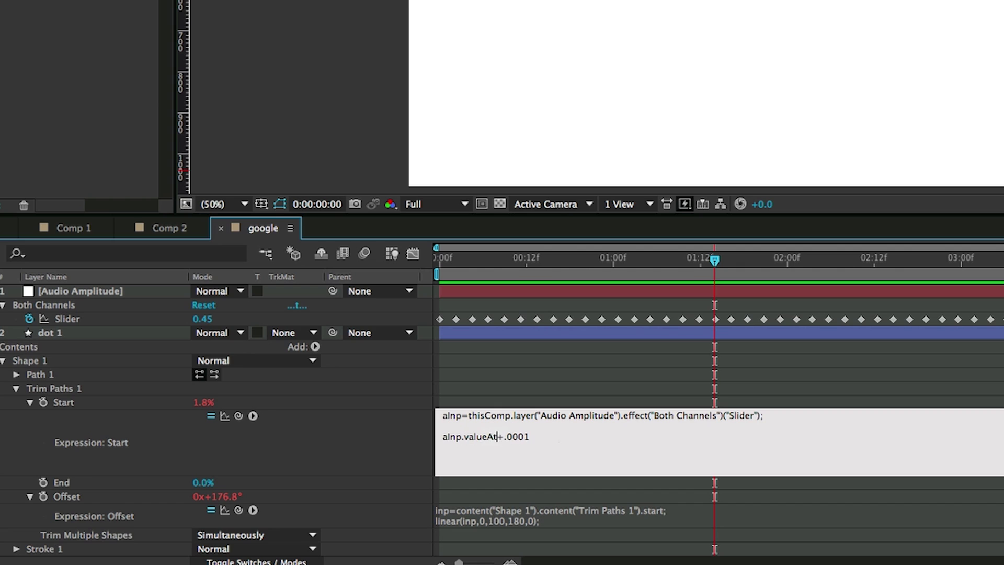
type("ime(time-(index")
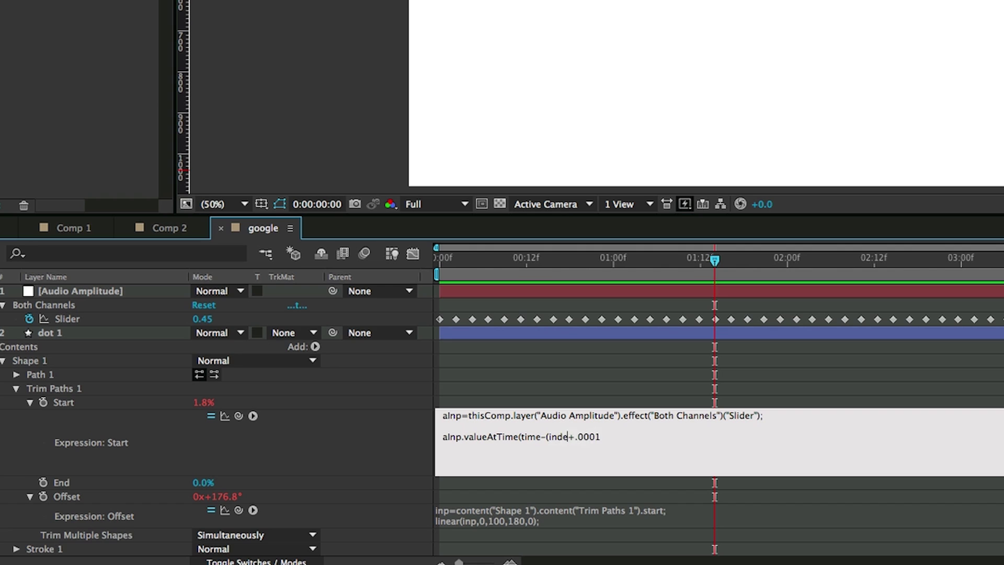
type("/24)")
left_click(81, 333)
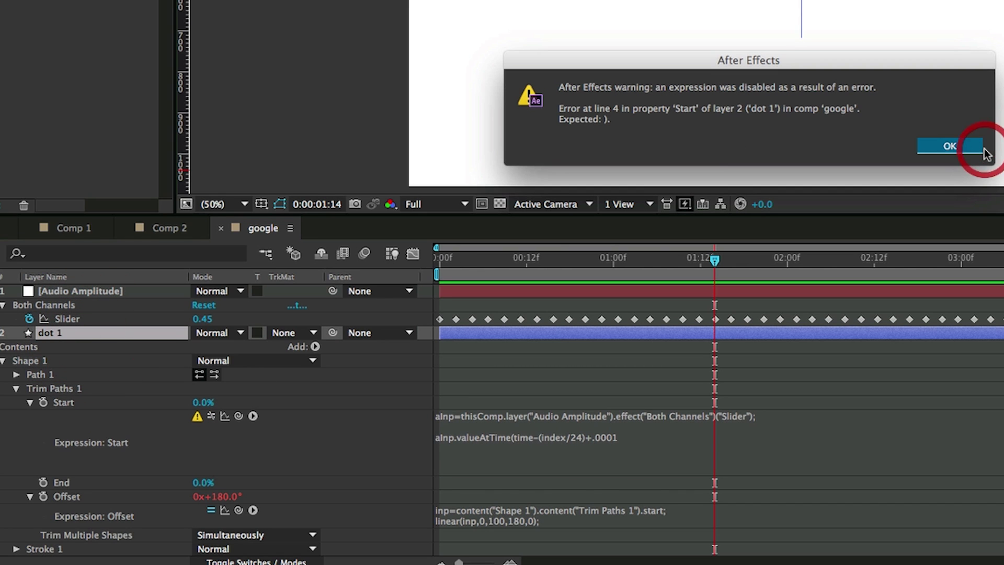
- Add the missing closing parenthesis to fix the expression error and preview
left_click(950, 148)
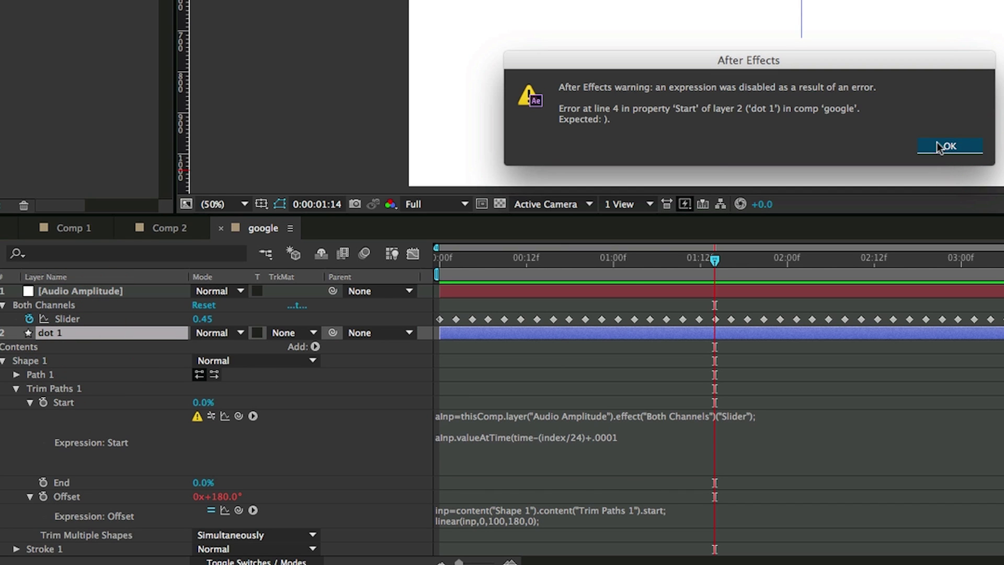
left_click(588, 437)
left_click(601, 437)
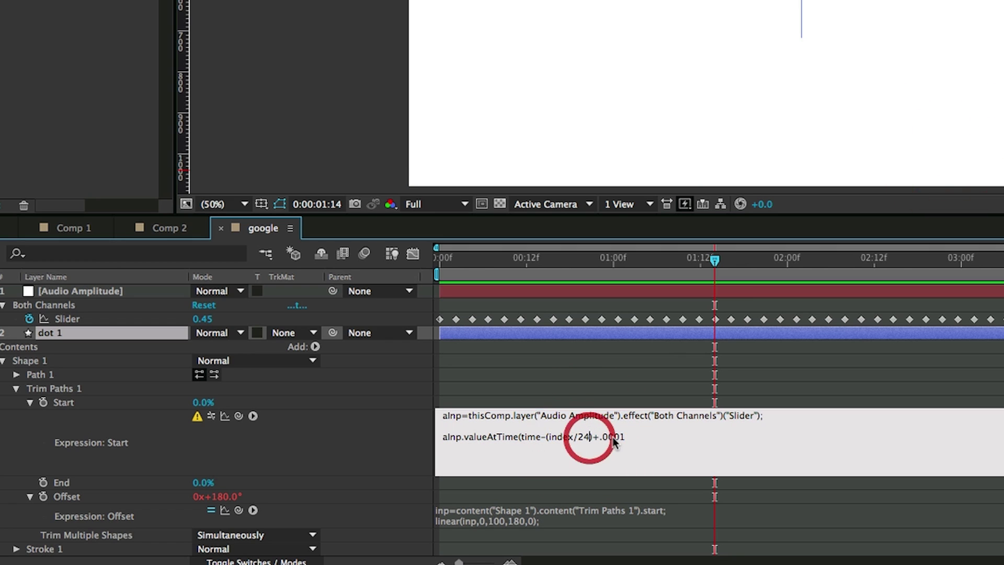
left_click(629, 388)
key("KP_0")
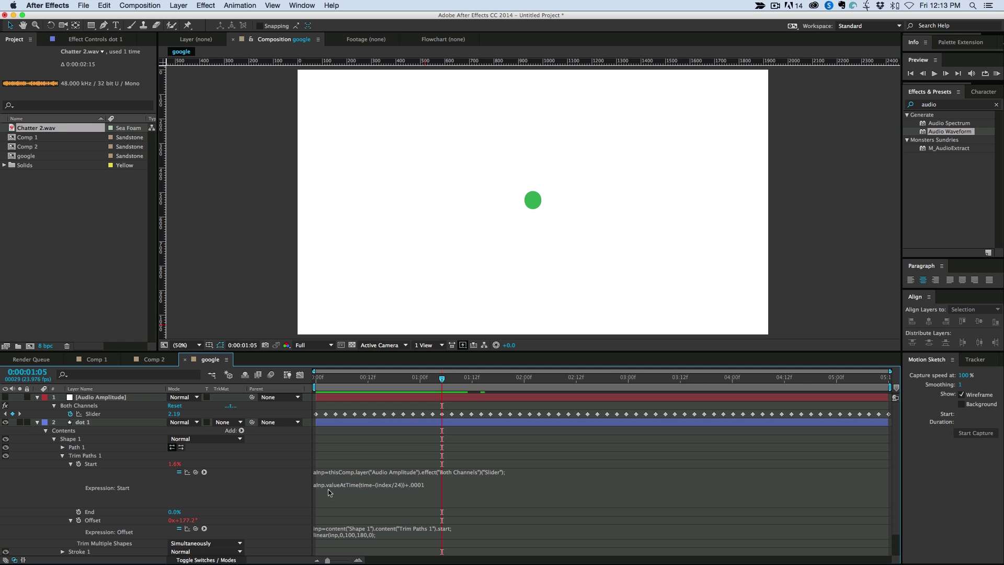
- Insert *4 after the valueAtTime call in the Start expression
left_click(437, 432)
left_click(599, 378)
key("KP_0")
key("space")
left_click(407, 489)
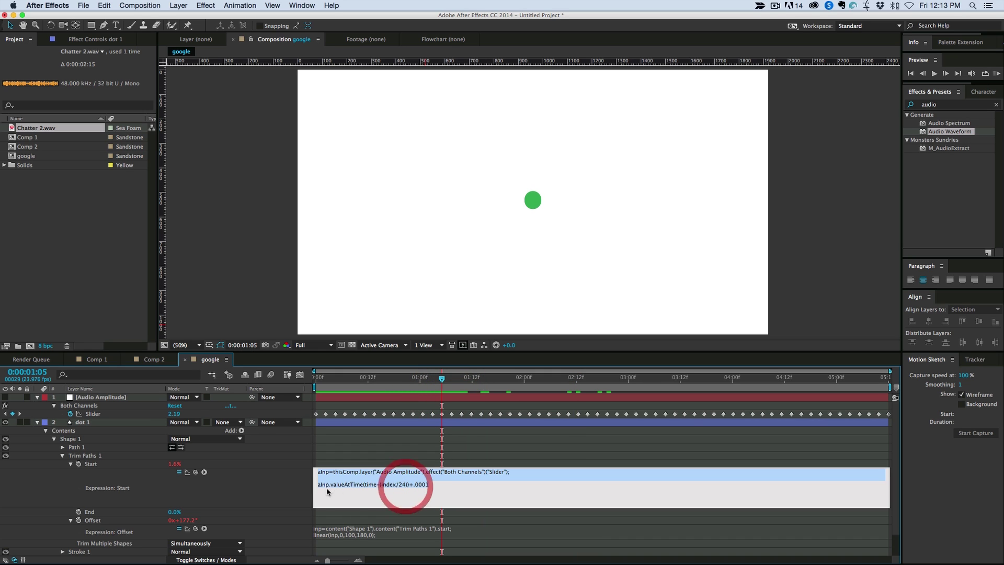
left_click(397, 492)
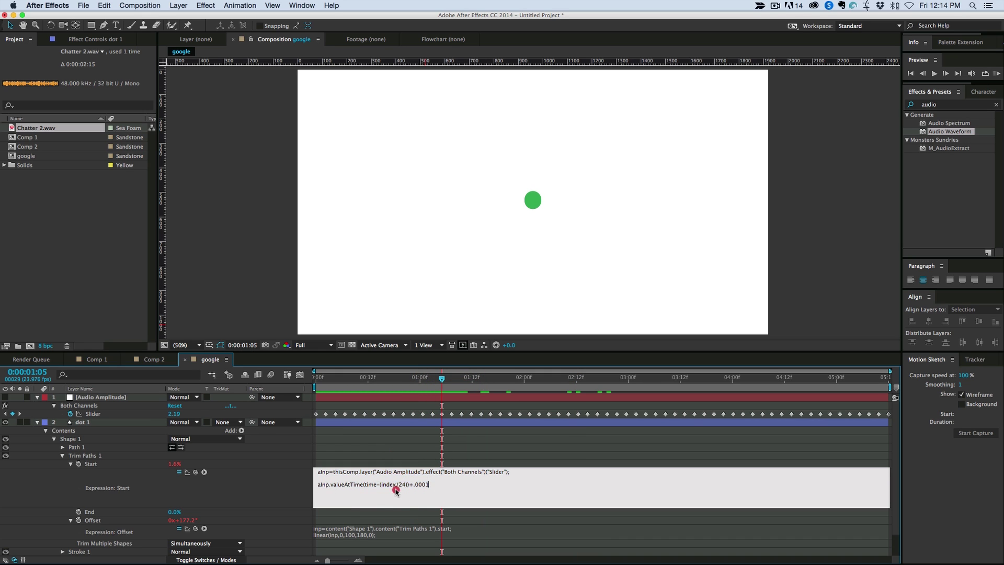
left_click(409, 487)
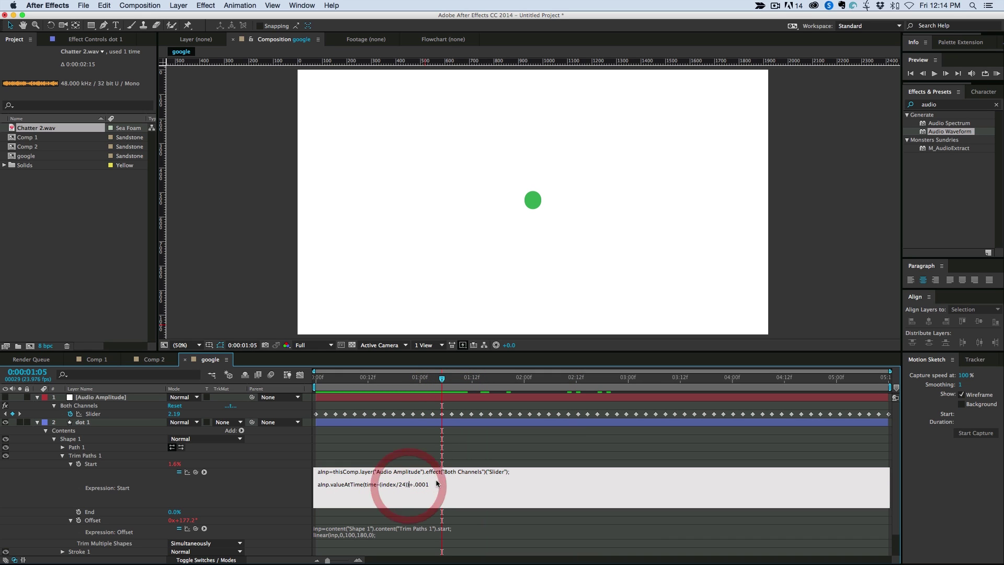
left_click(419, 444)
- Preview the bouncing dot from the start and reselect the dot 1 layer
key("Home")
left_click(214, 390)
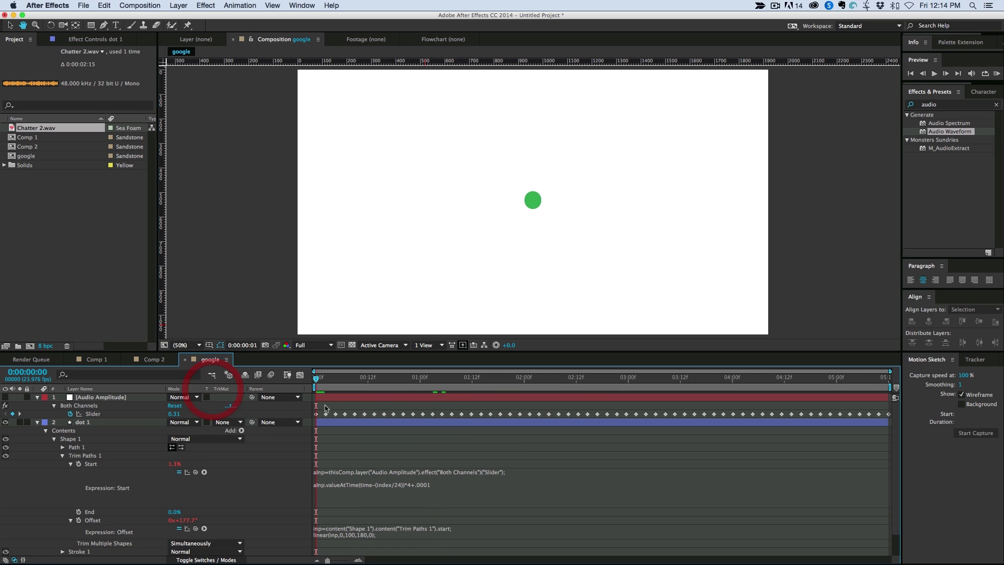
key("space")
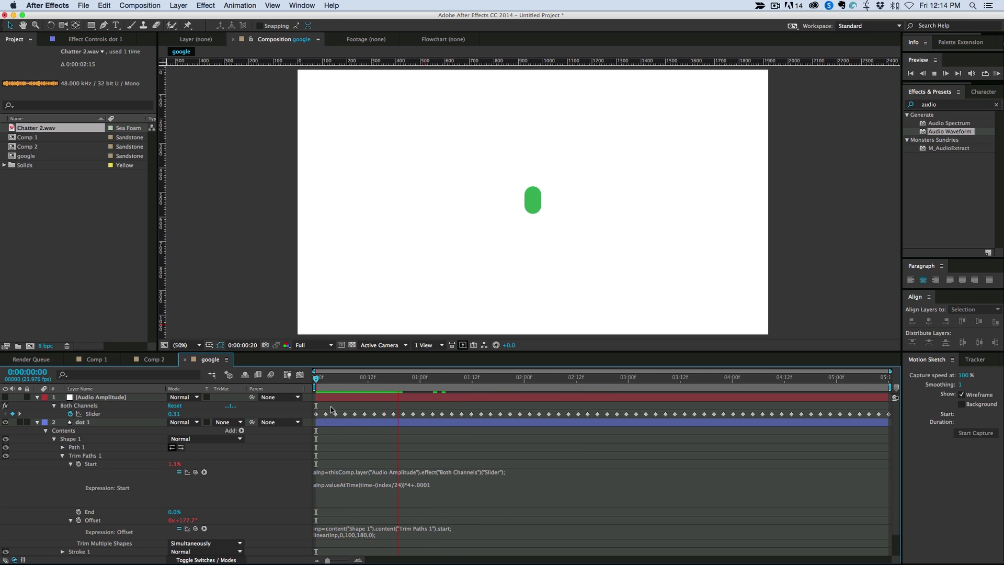
key("space")
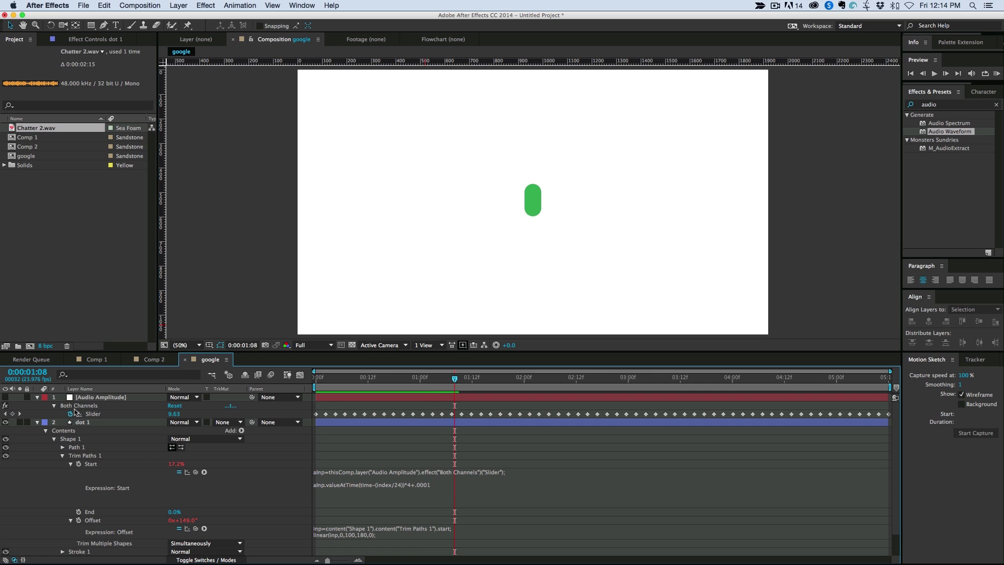
left_click(37, 398)
left_click(86, 406)
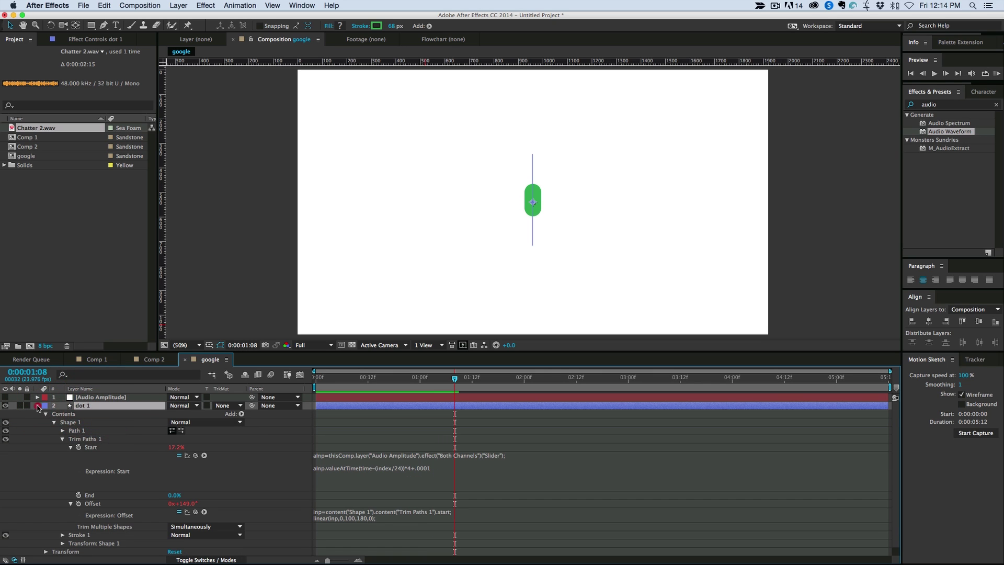
- Duplicate dot 1 three times into dots 2–4, nudge the copy right, and rewind to the start
left_click(37, 406)
left_click(89, 406)
key("super+d")
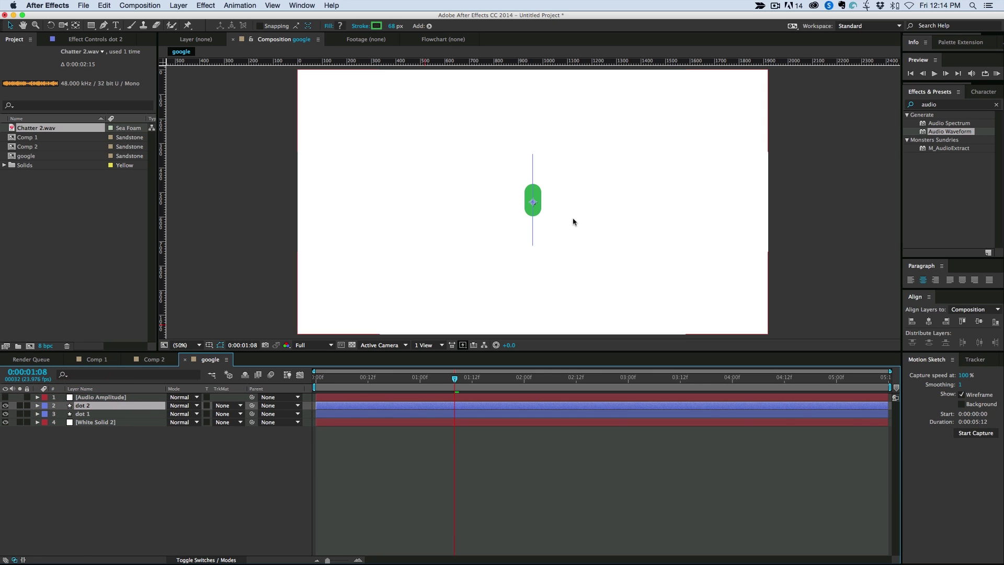
key("super+d")
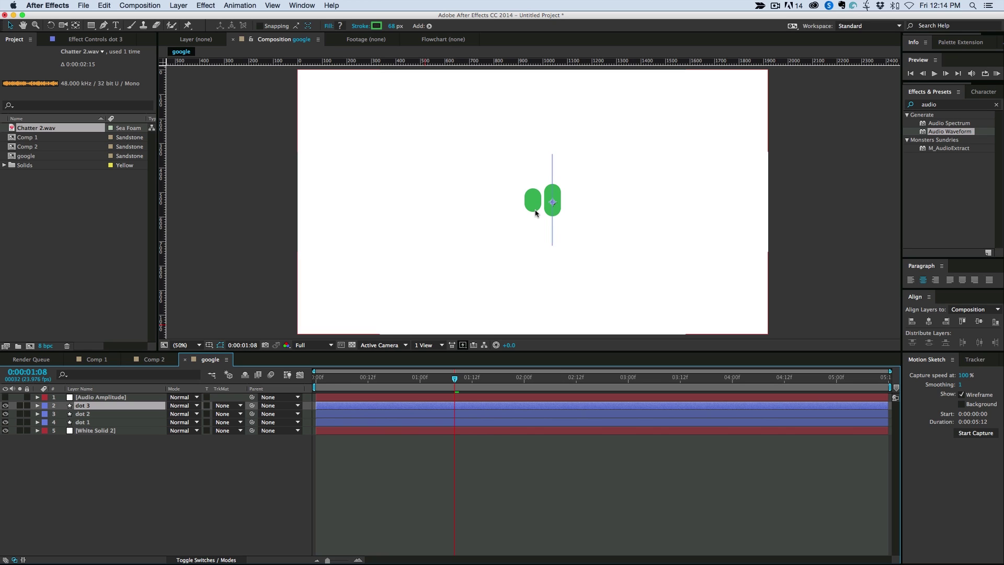
key("super+d")
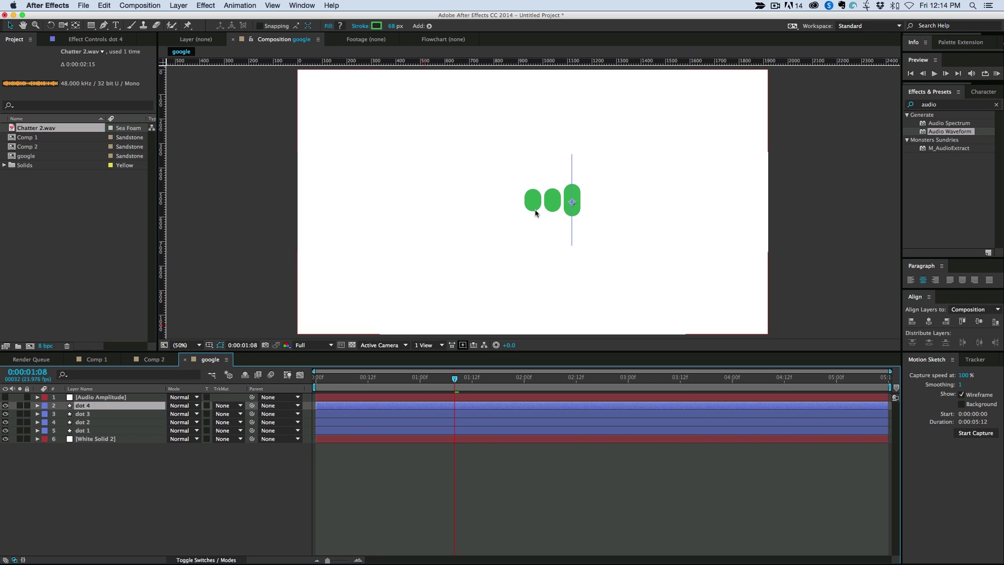
key("shift+Right")
key("shift+Right")
key("shift+Right")
key("shift+Right")
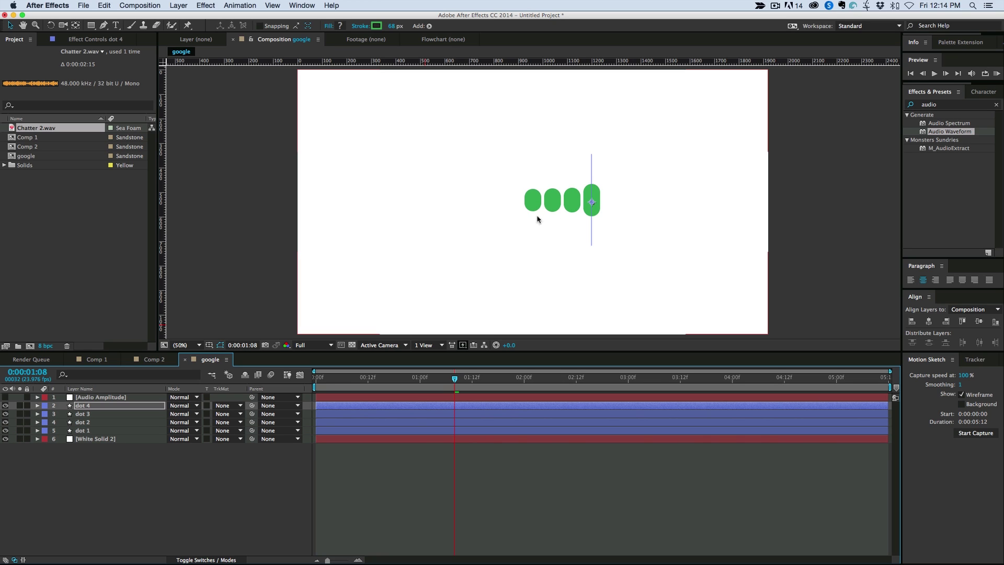
left_click_drag(455, 378, 316, 378)
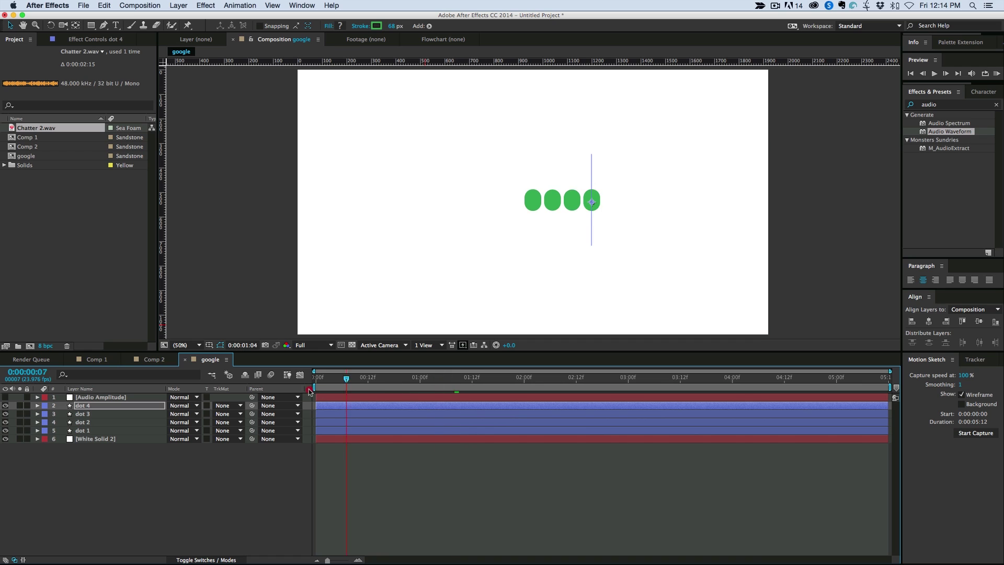
- Preview the row of four bouncing green dots
left_click(372, 447)
key("space")
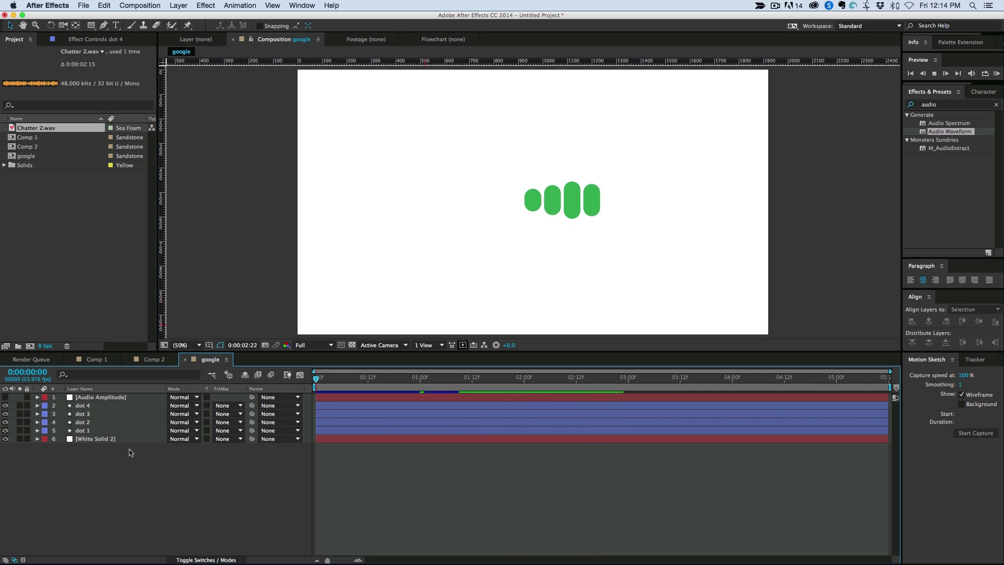
key("space")
- Shift all four dot layers left to centre the row, then narrow the window to reveal the browser
left_click(89, 405)
left_click(89, 430, "shift")
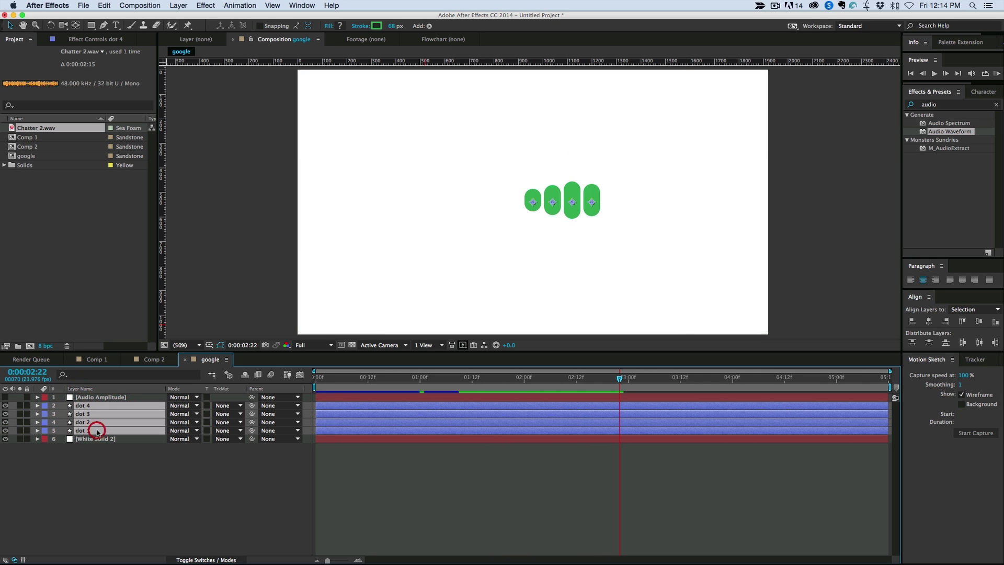
left_click(545, 204)
key("shift+Left")
key("shift+Left")
key("shift+Left")
key("shift+Left")
key("shift+Left")
key("shift+Left")
key("shift+Left")
key("shift+Left")
key("shift+Left")
key("shift+Left")
key("shift+Left")
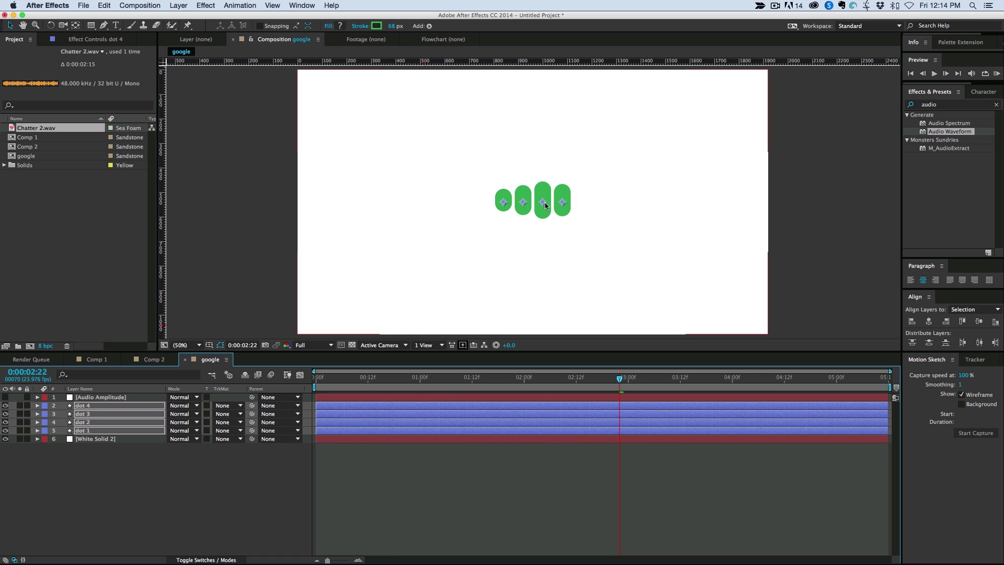
left_click(360, 485)
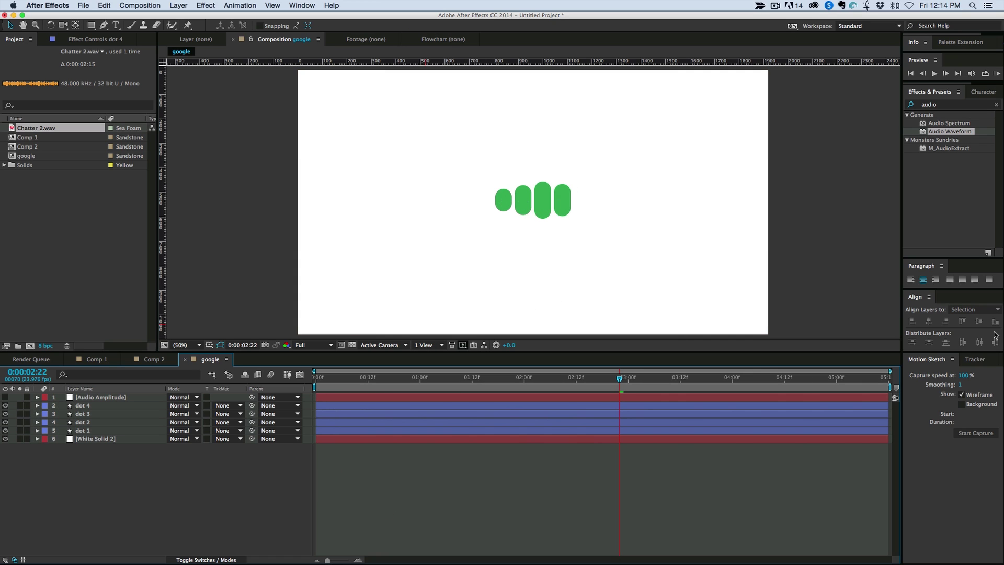
left_click_drag(1002, 346, 748, 331)
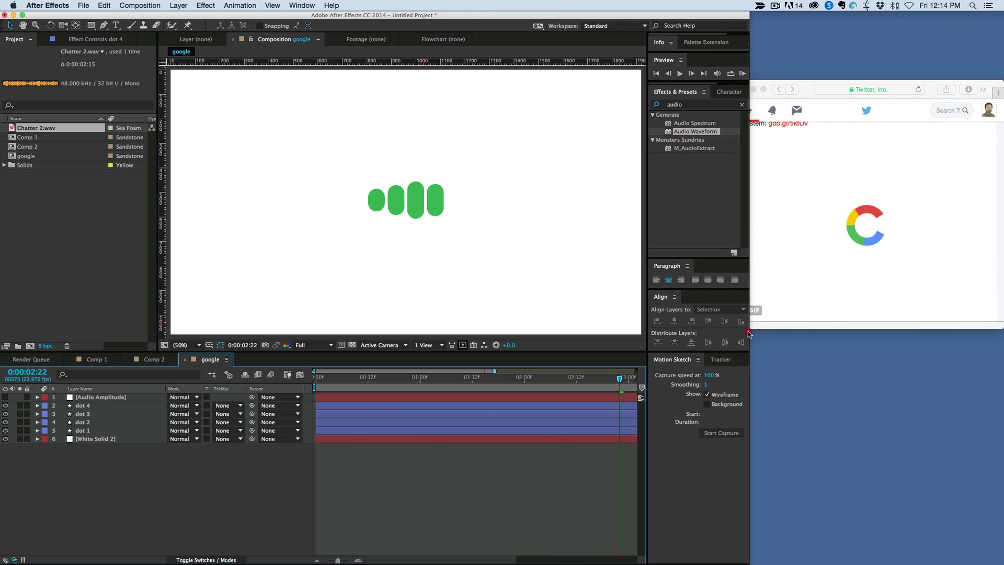
- Select dot 1 and open its stroke colour picker alongside the browser's reference page
left_click(861, 216)
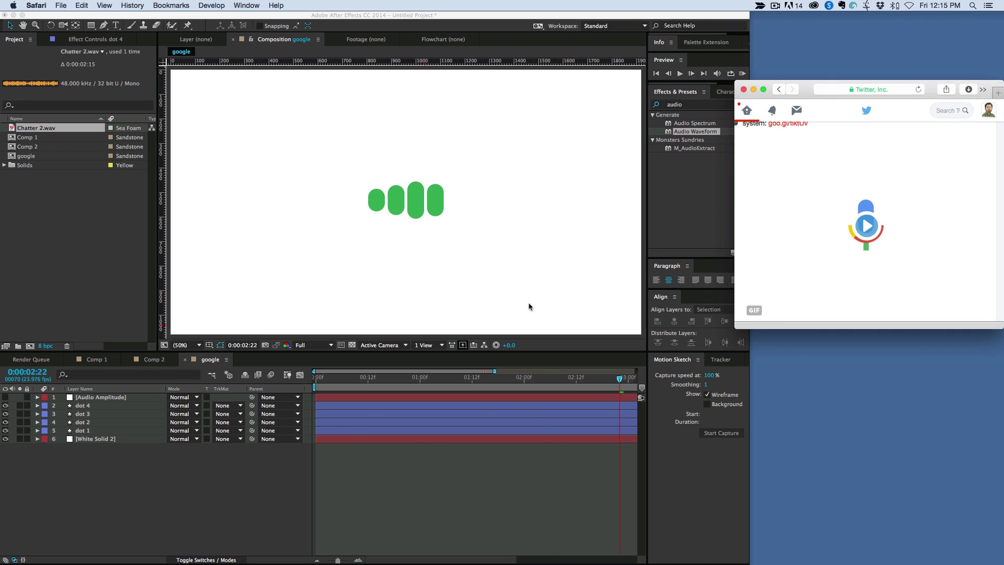
left_click(89, 428)
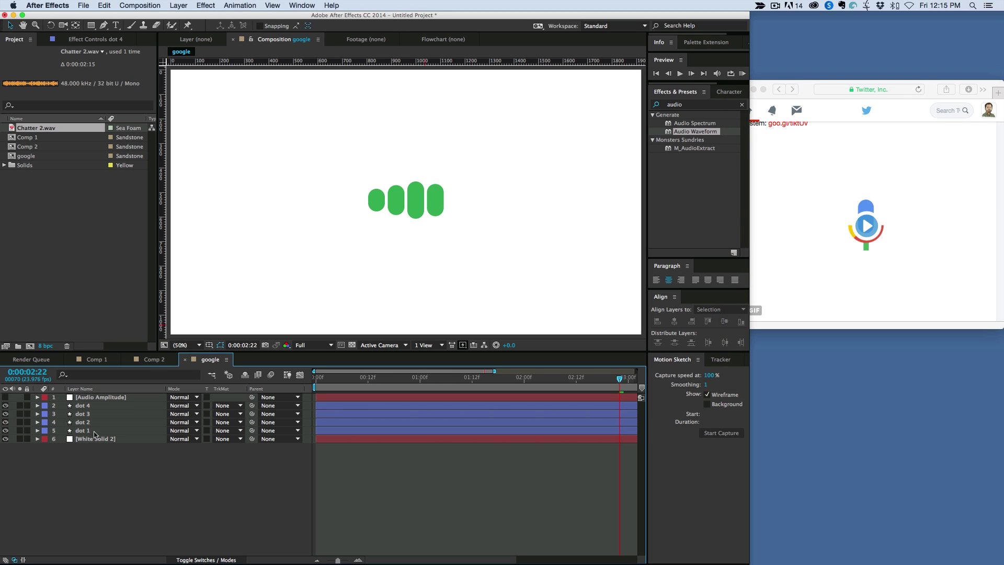
left_click(94, 432)
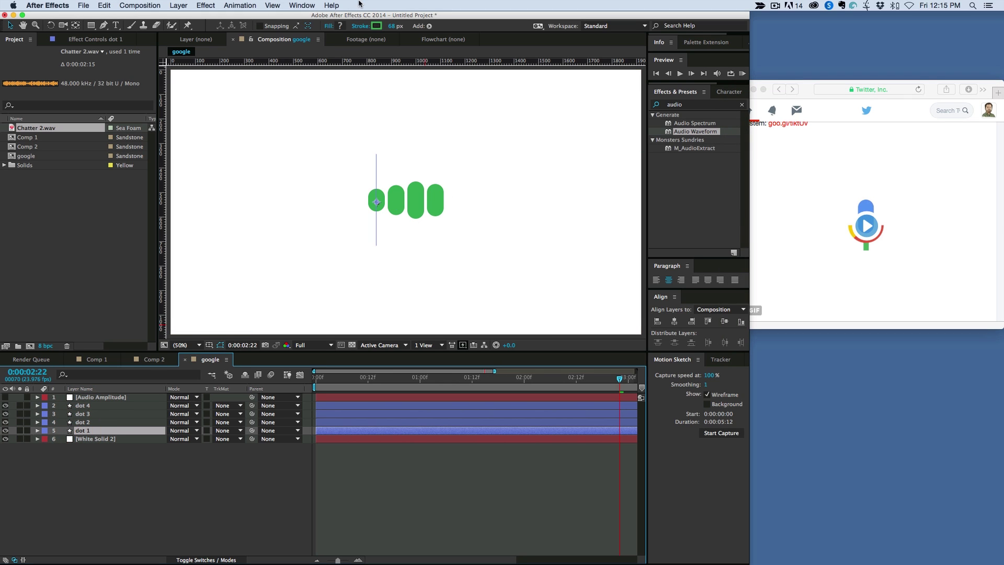
left_click(377, 26)
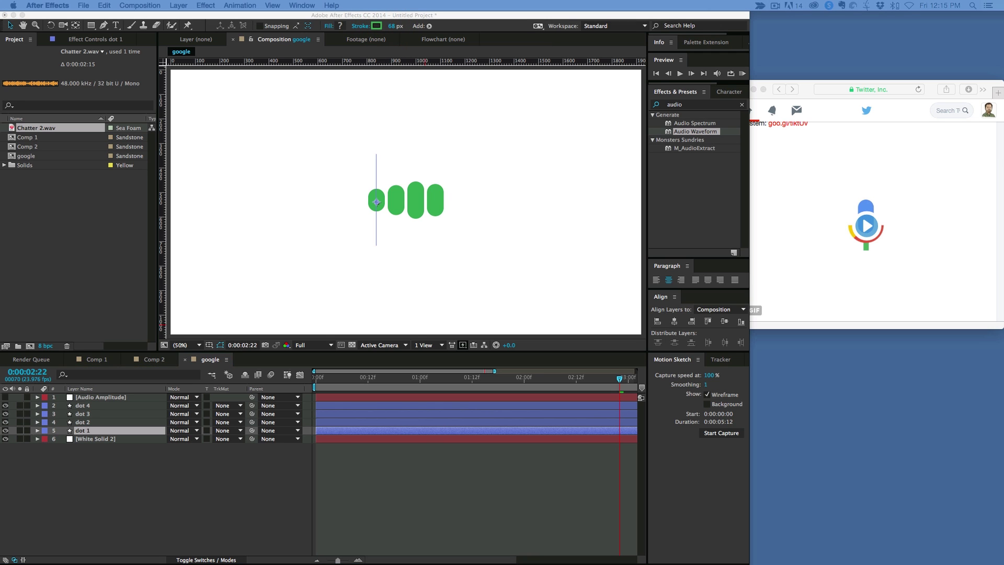
left_click_drag(507, 250, 523, 174)
left_click(565, 240)
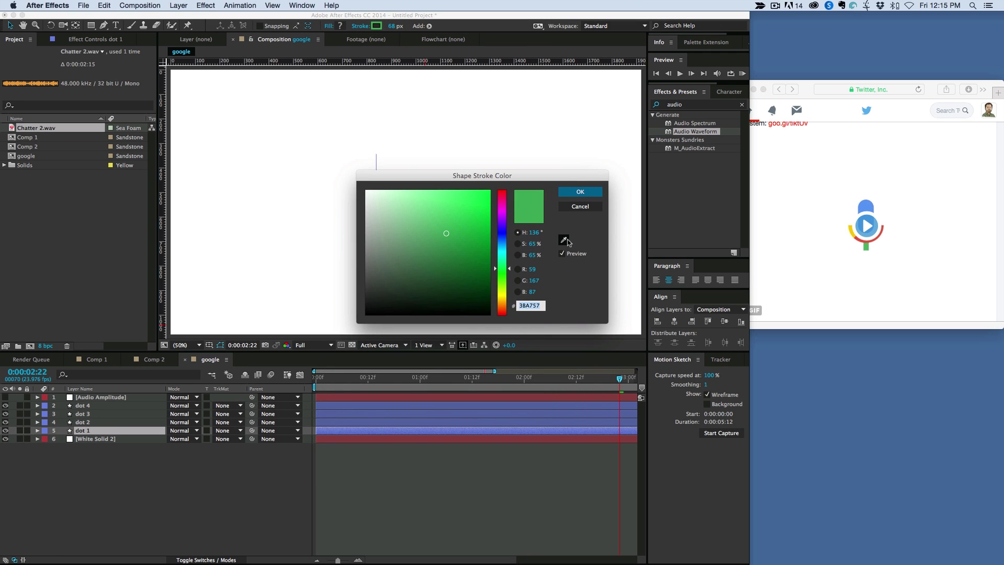
left_click(567, 241)
- Eyedrop Google's blue (#5793F3) from the reference dot as dot 1's stroke colour
left_click(866, 225)
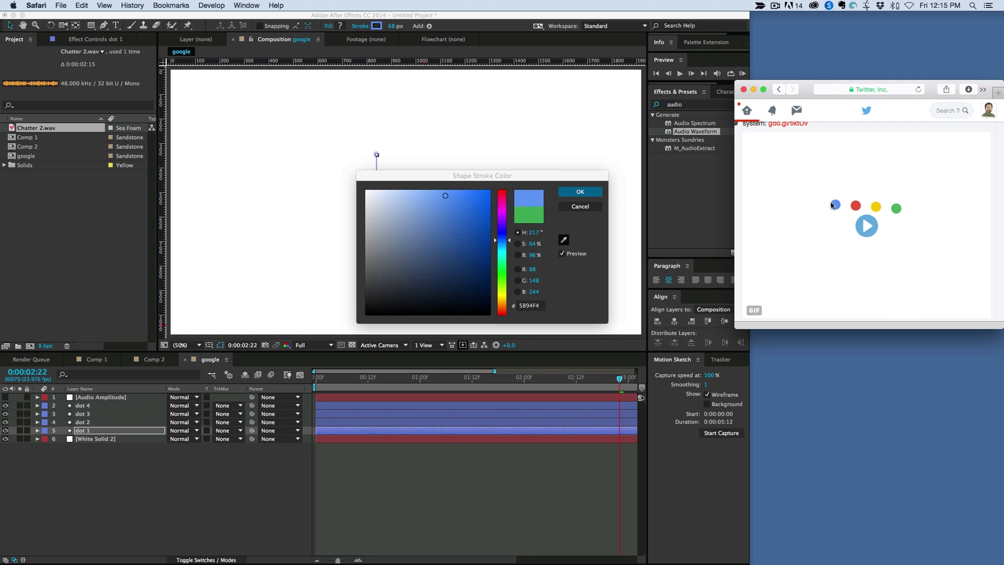
left_click(569, 176)
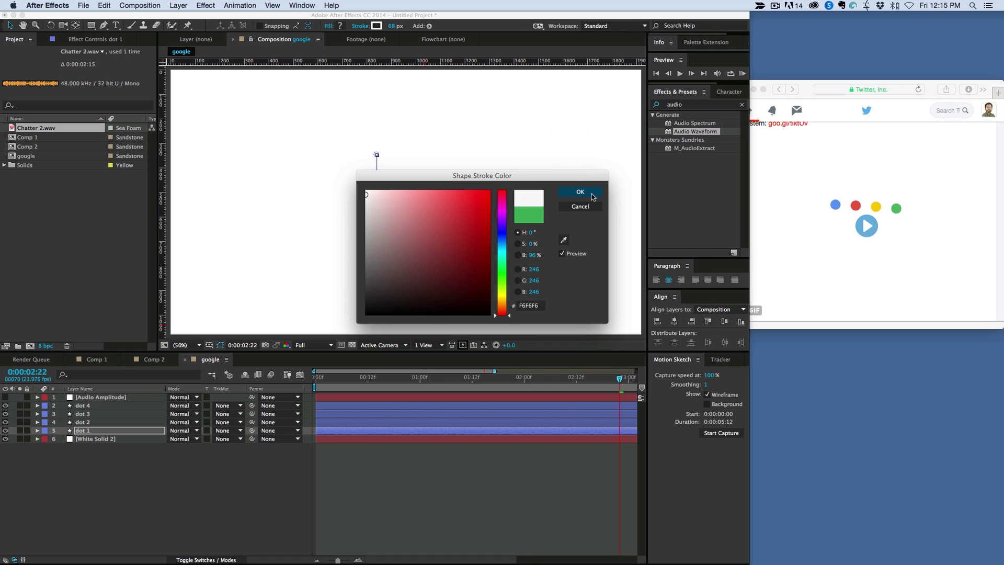
left_click(565, 240)
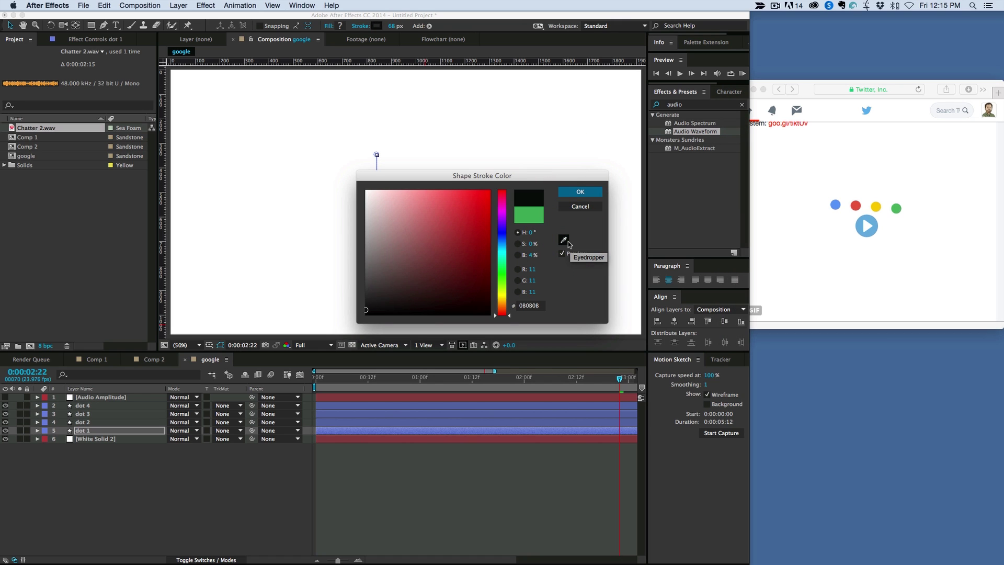
left_click(836, 206)
left_click(835, 208)
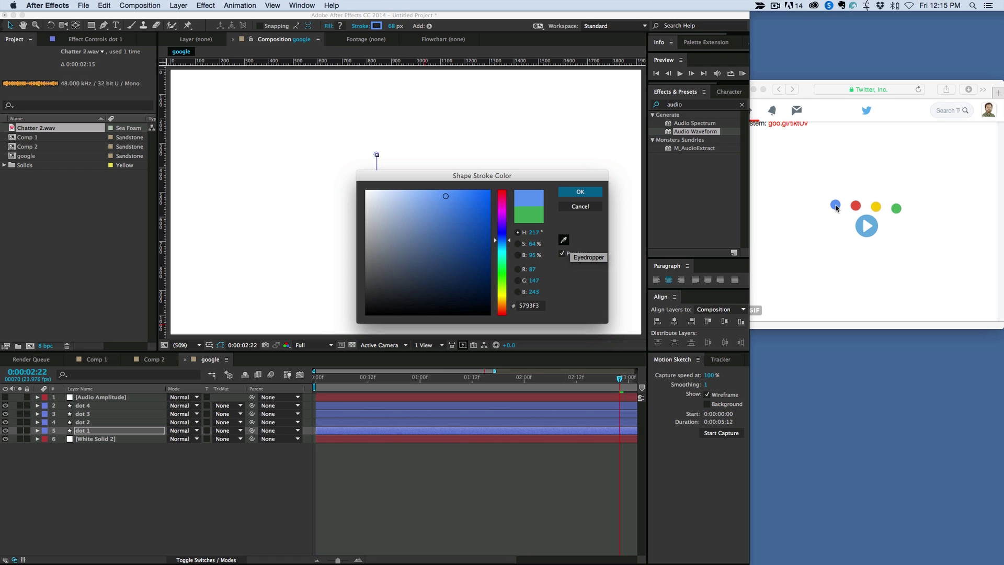
left_click(580, 194)
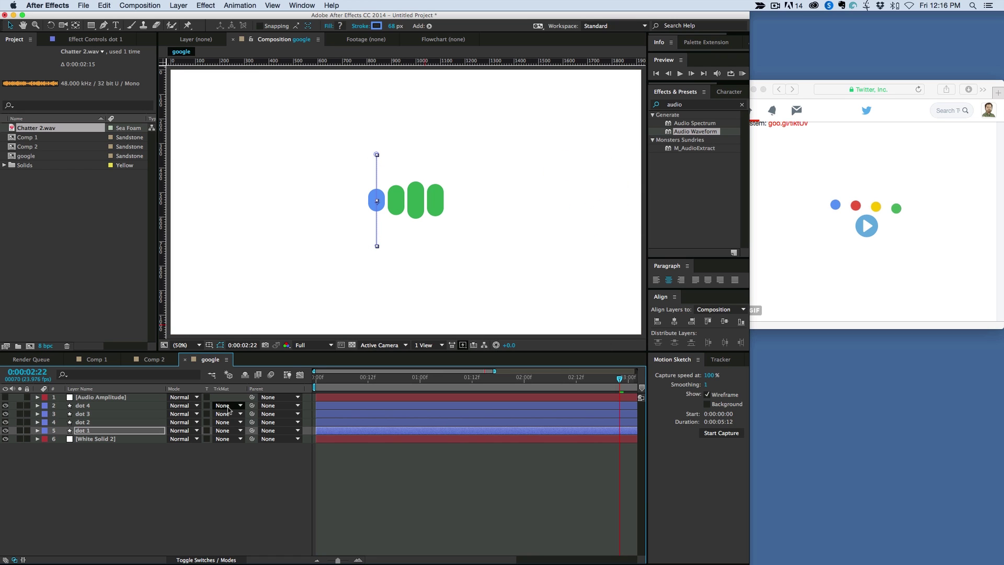
- Give dot 2 the red stroke sampled from the reference dot
left_click(100, 423)
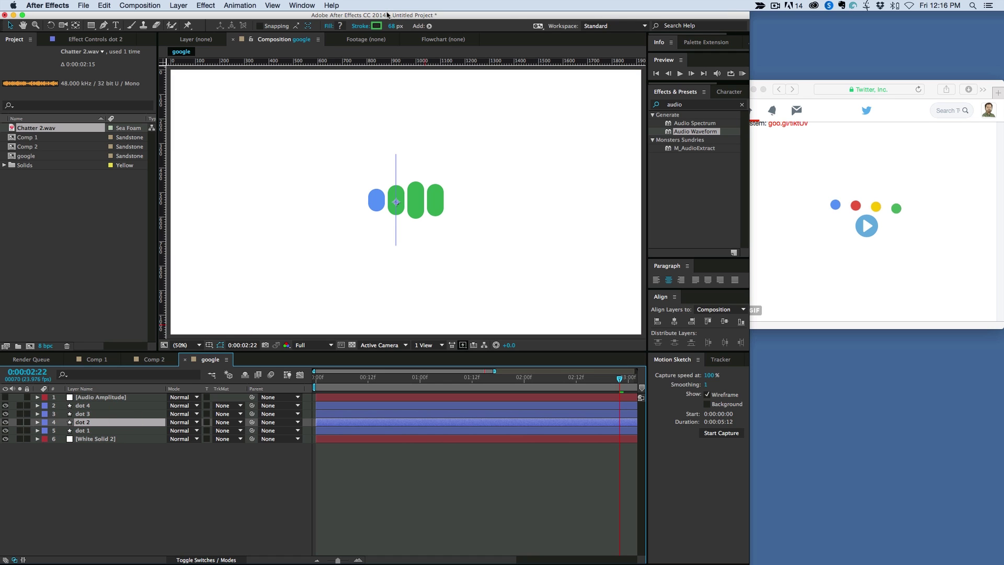
left_click(379, 27)
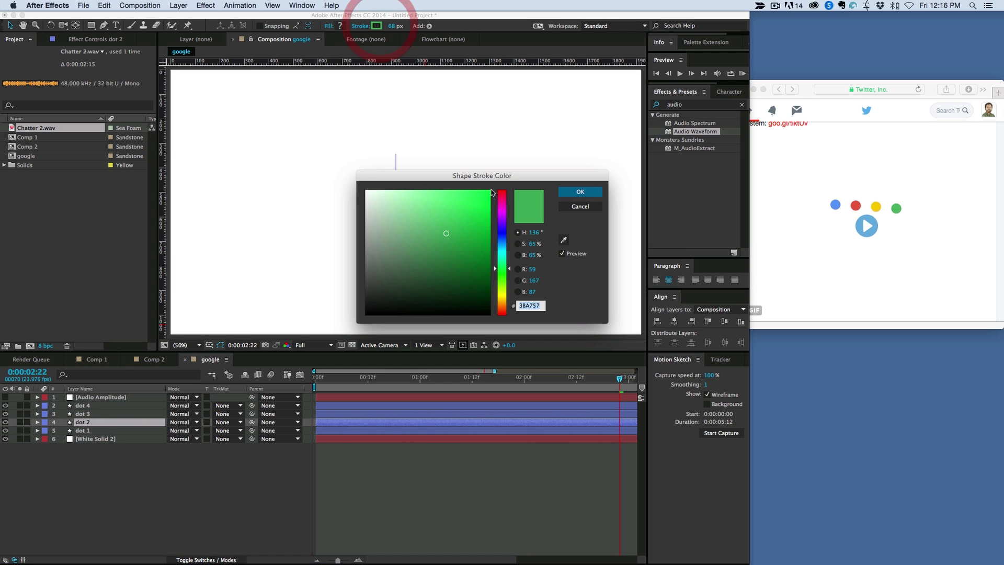
left_click(564, 240)
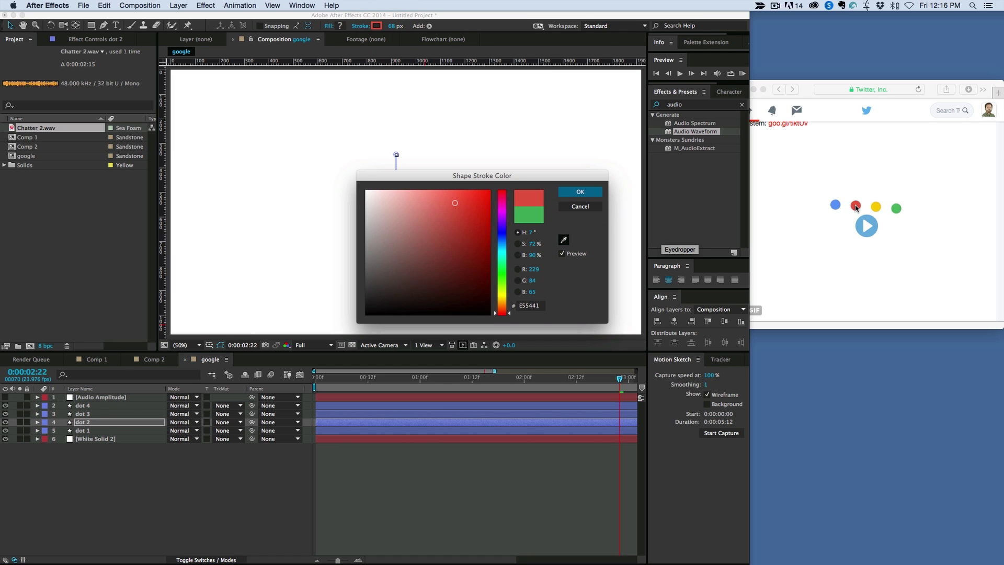
left_click(856, 208)
left_click(581, 191)
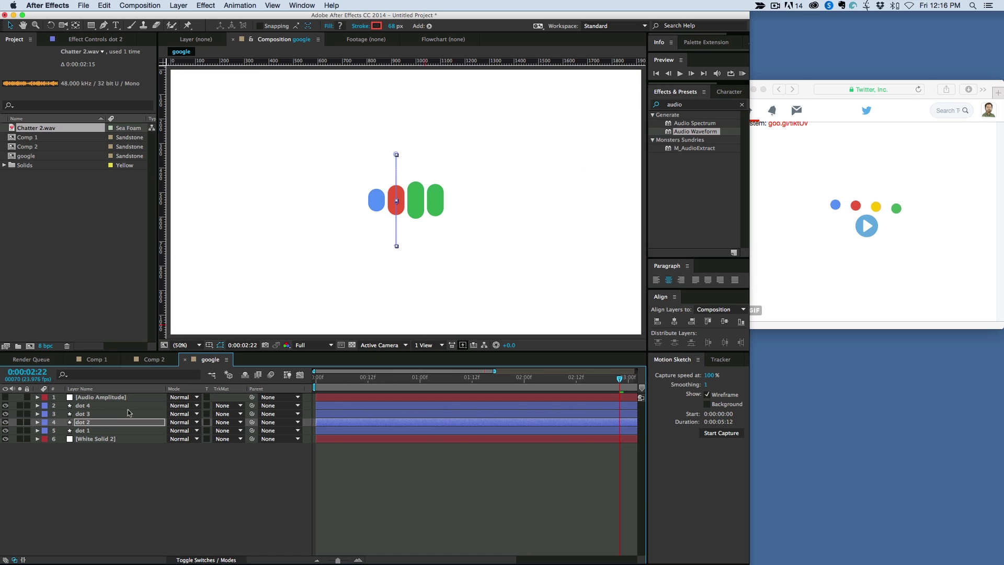
- Give dot 3 the yellow stroke sampled from the reference dot
left_click(97, 416)
left_click(376, 26)
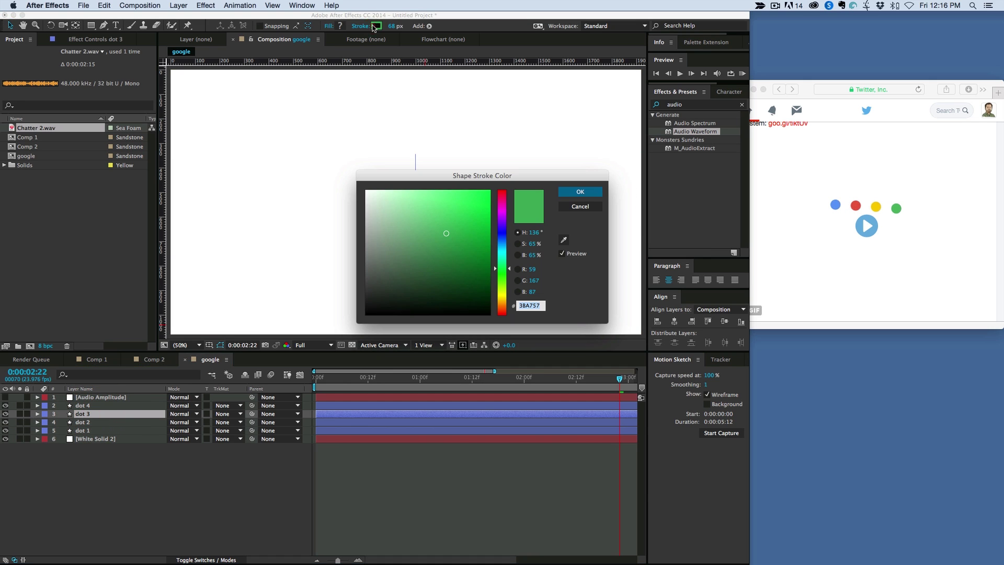
left_click(564, 240)
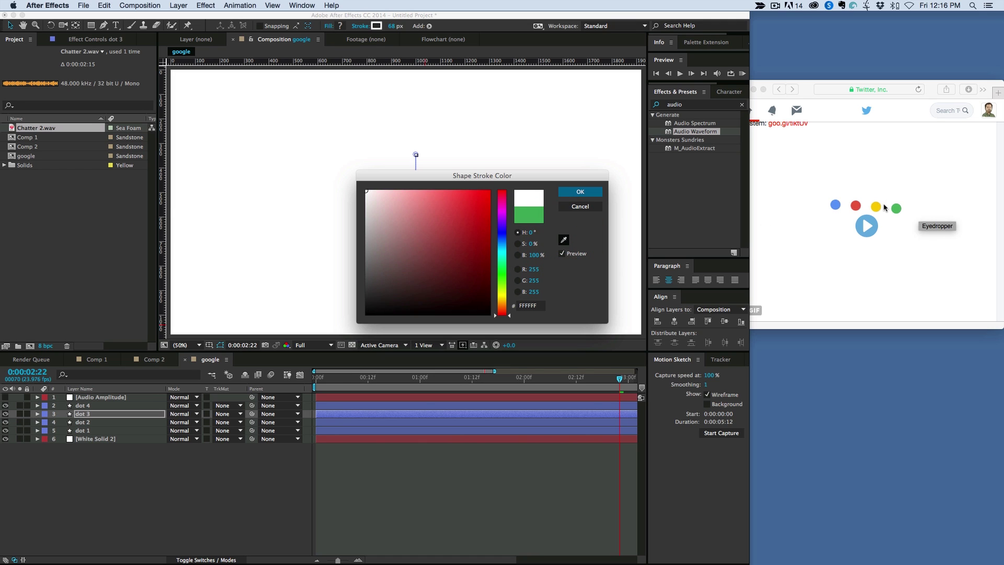
left_click(877, 211)
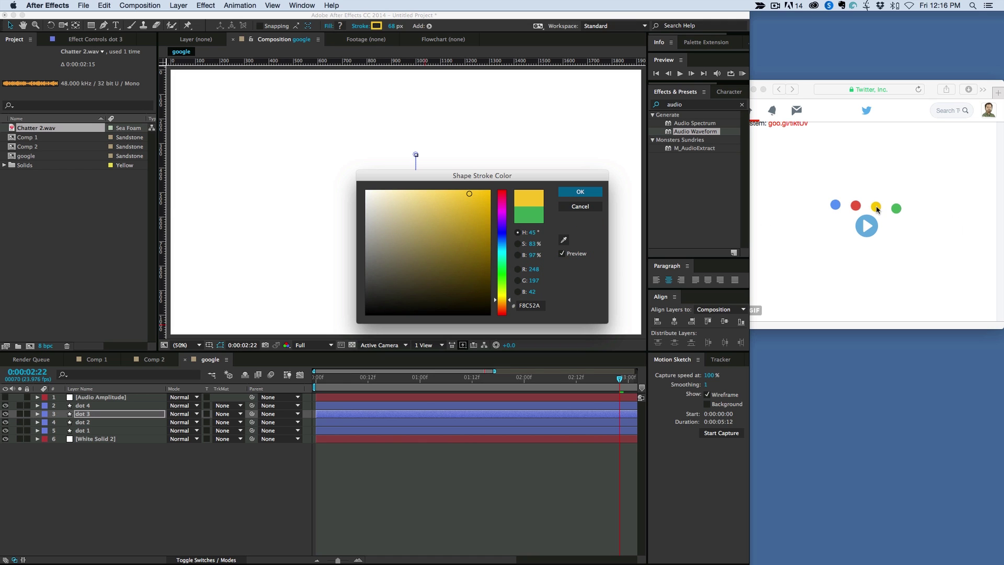
left_click(591, 192)
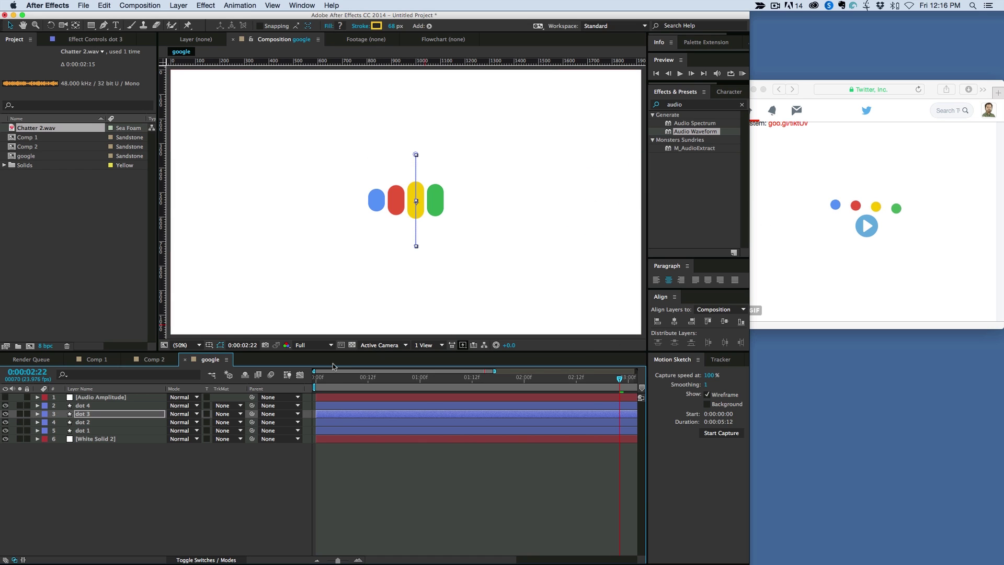
- Give dot 4 the sampled green stroke, then preview the blue-red-yellow-green animation
left_click(84, 405)
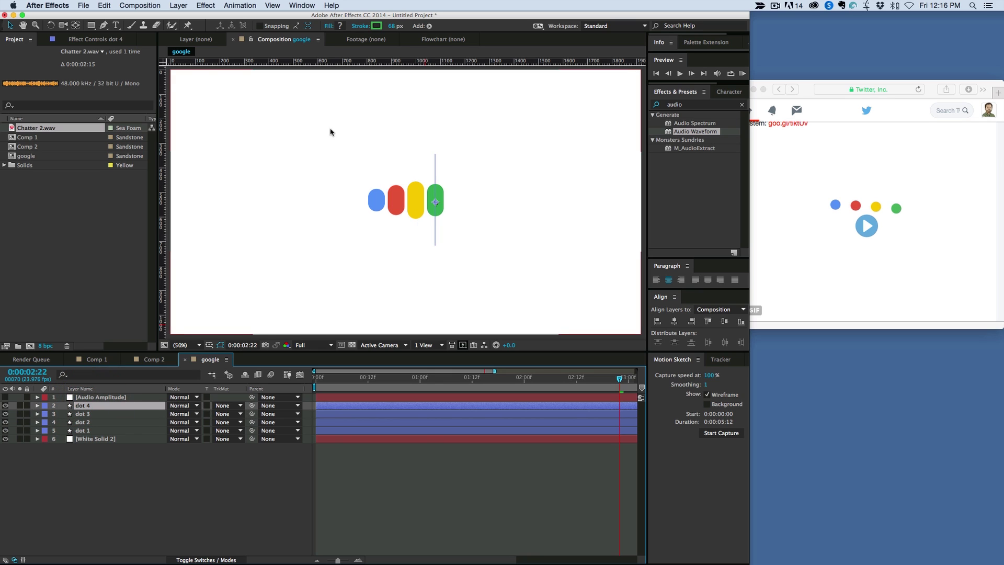
left_click(376, 27)
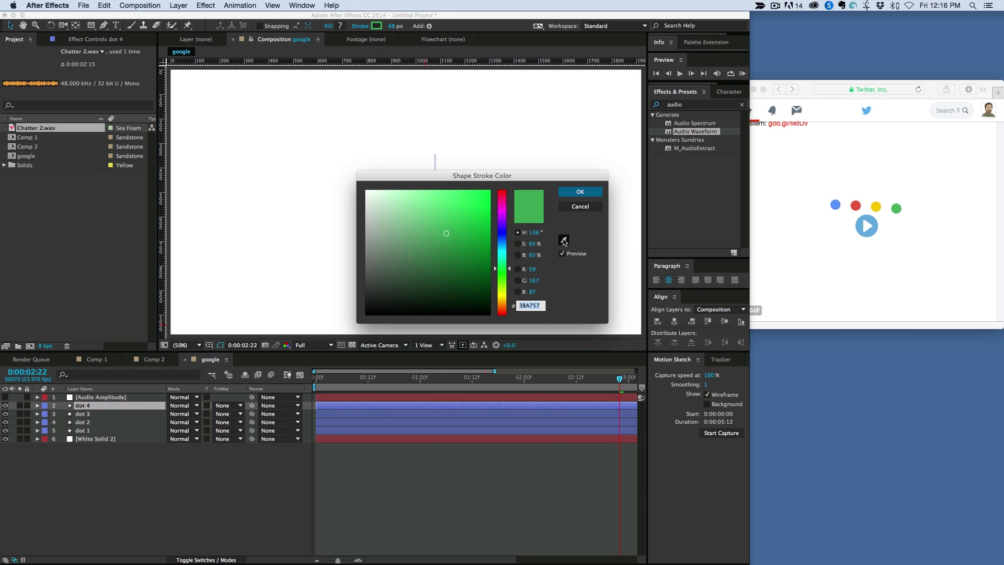
left_click(564, 239)
left_click(897, 209)
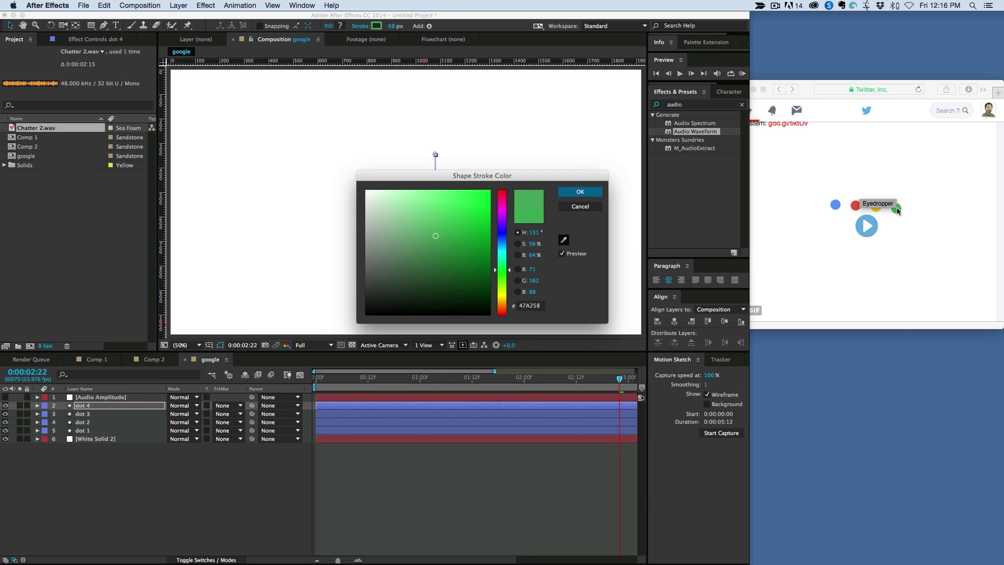
left_click(580, 191)
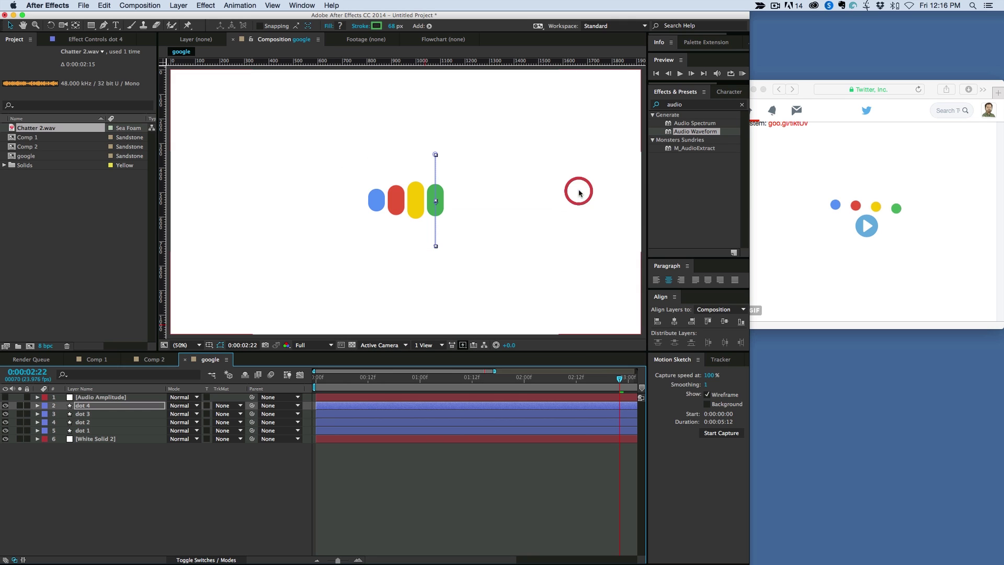
left_click(396, 464)
key("space")
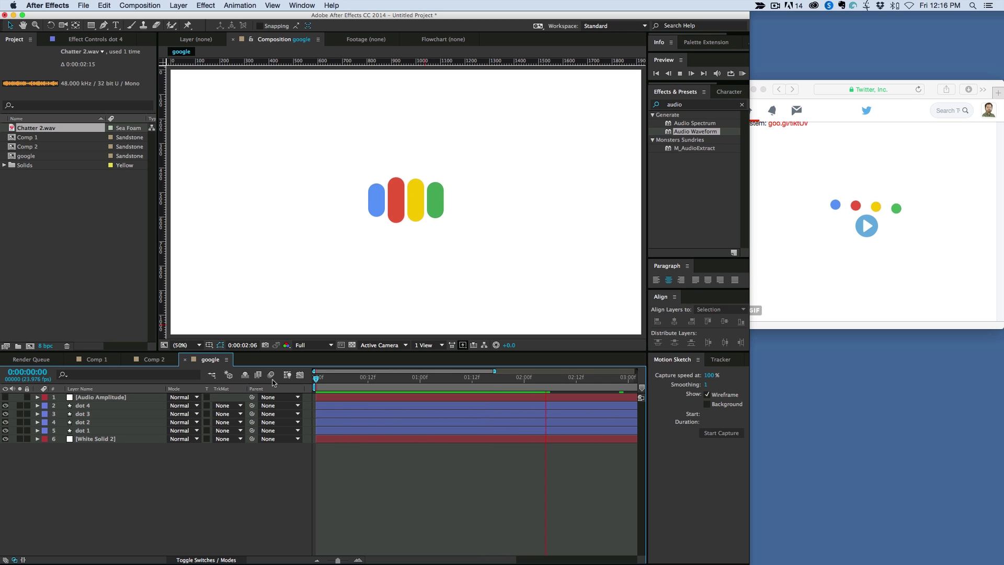
- Restart the preview, then thin all four dots' stroke width to 39 px
left_click(304, 385)
key("space")
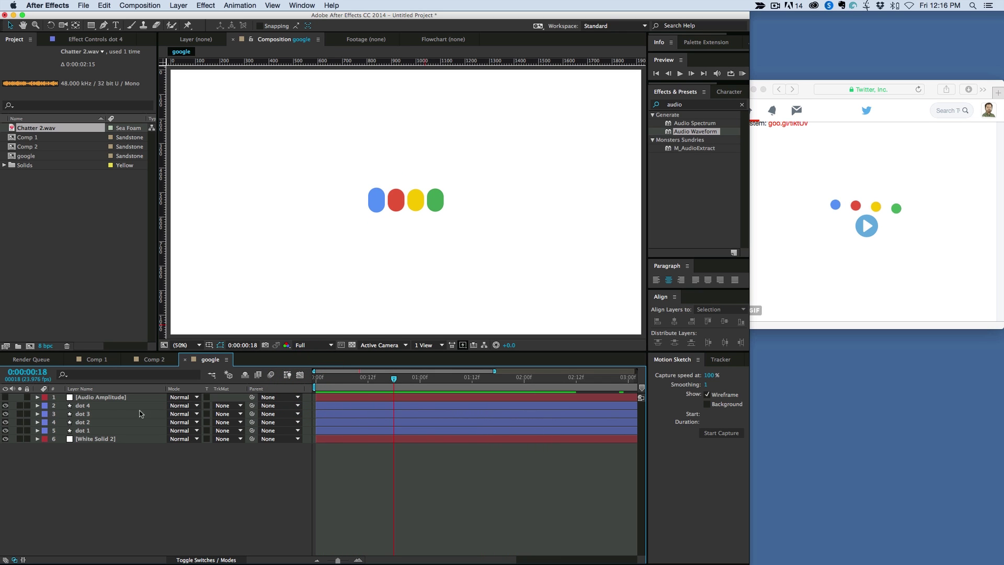
left_click(100, 407)
left_click(96, 429, "shift")
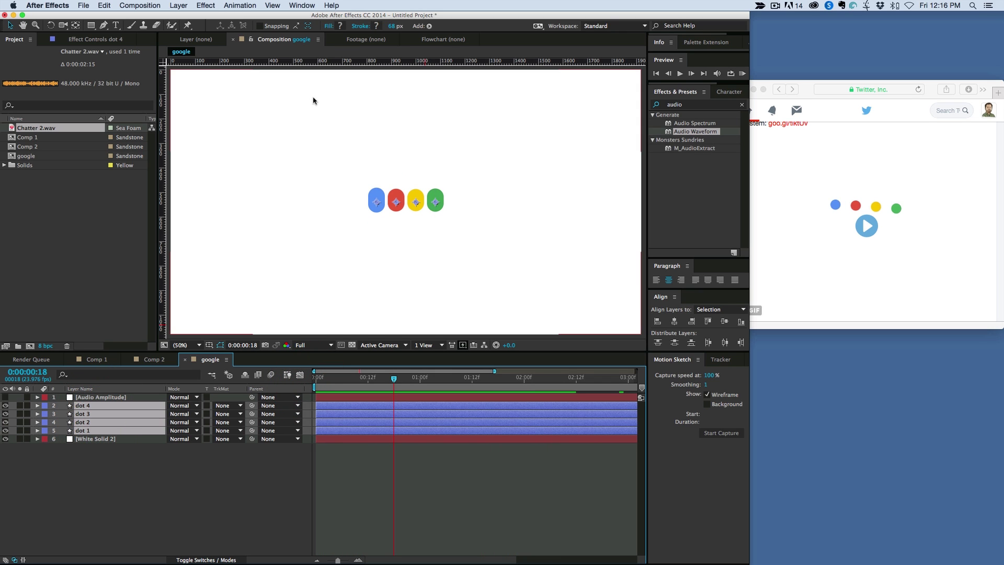
left_click_drag(392, 27, 379, 31)
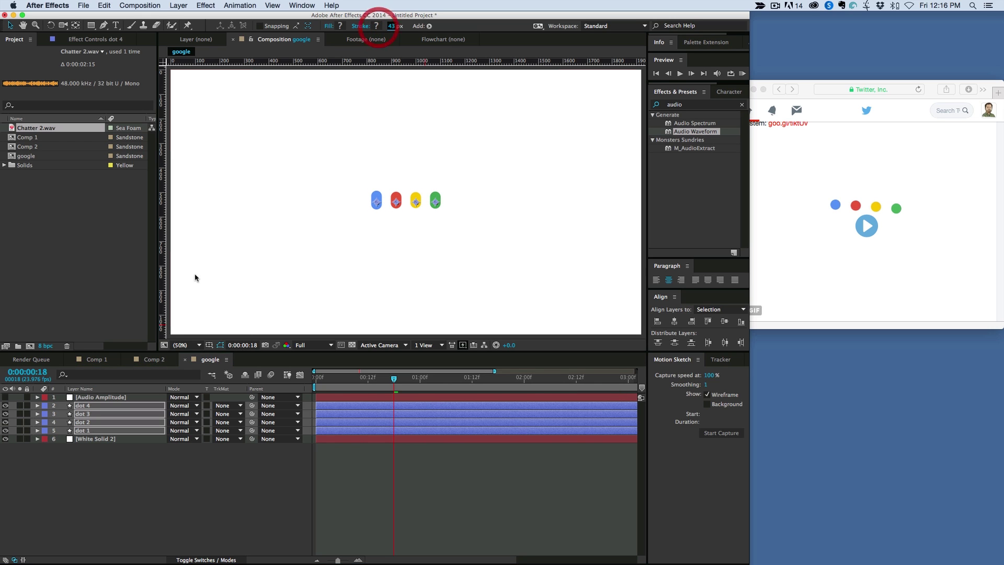
left_click(404, 459)
- Preview the slimmer coloured pills animating with the audio
key("space")
left_click(245, 375)
key("space")
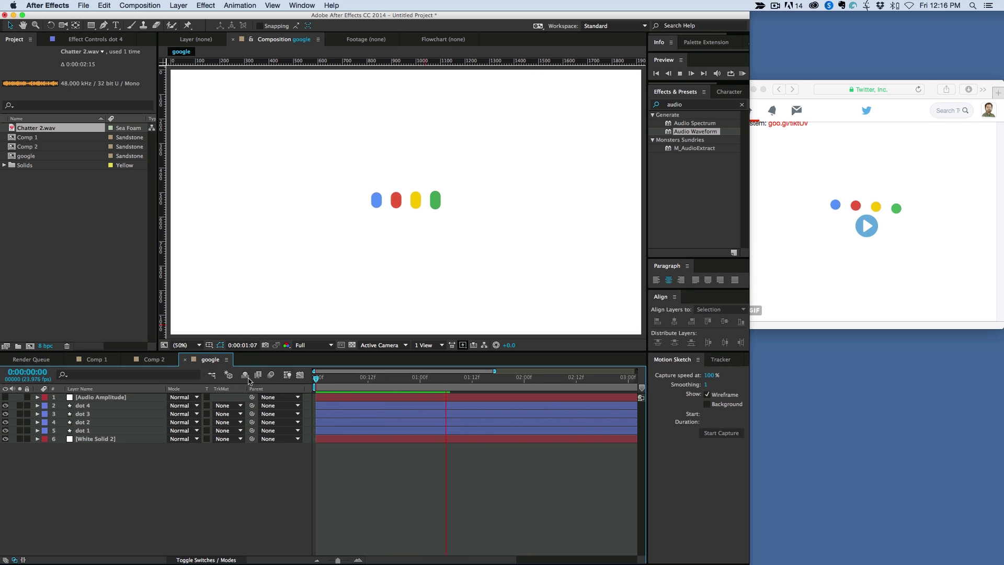
key("space")
key("space")
- View the comp at 100%, widen the window to full screen, and play back from the first frame
key("slash")
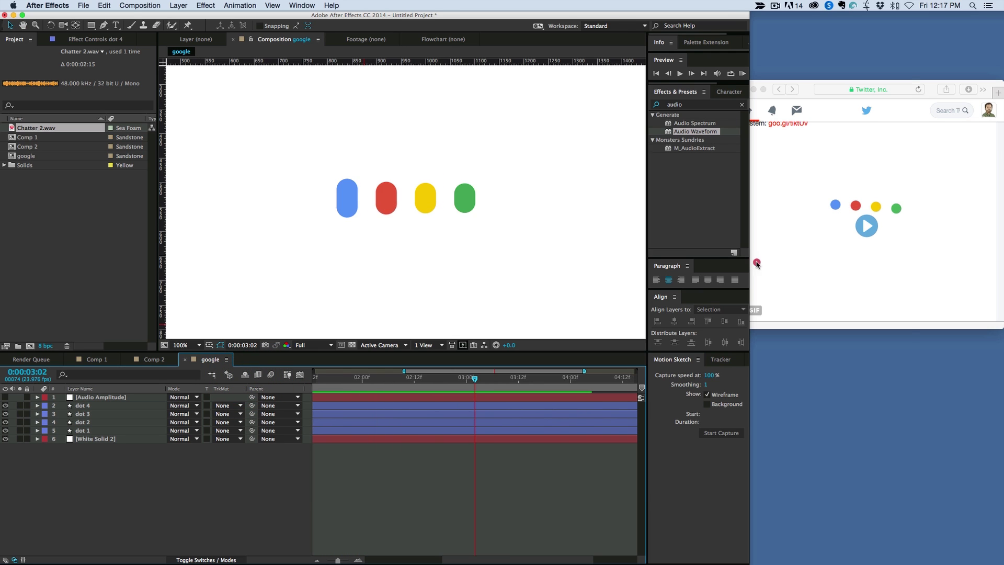
left_click_drag(755, 262, 1002, 262)
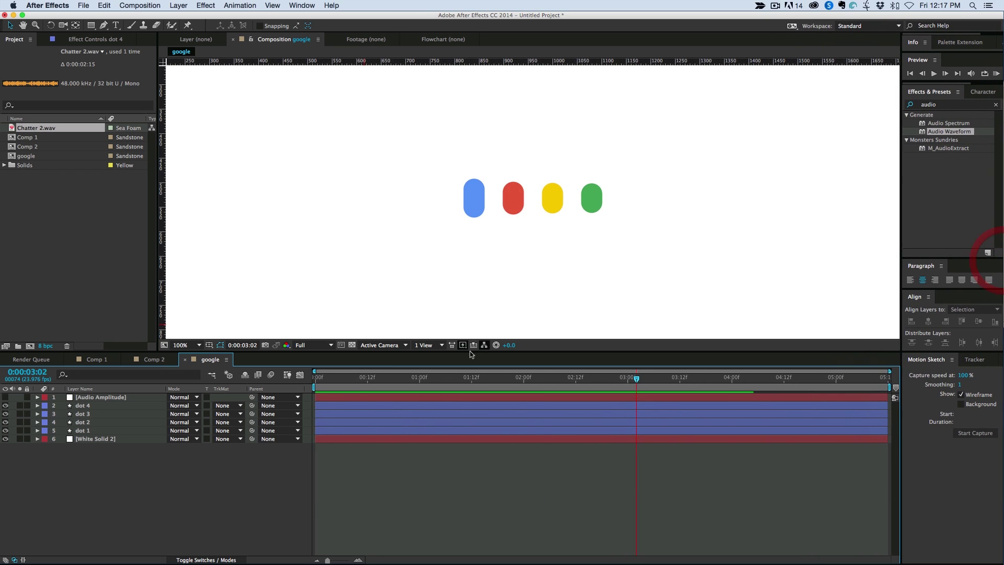
left_click_drag(356, 379, 304, 383)
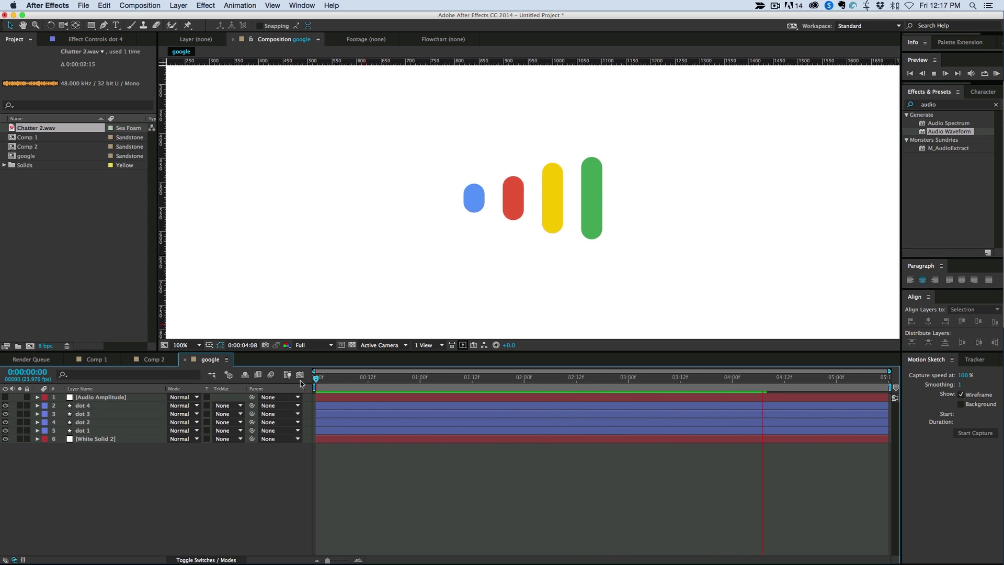
key("space")
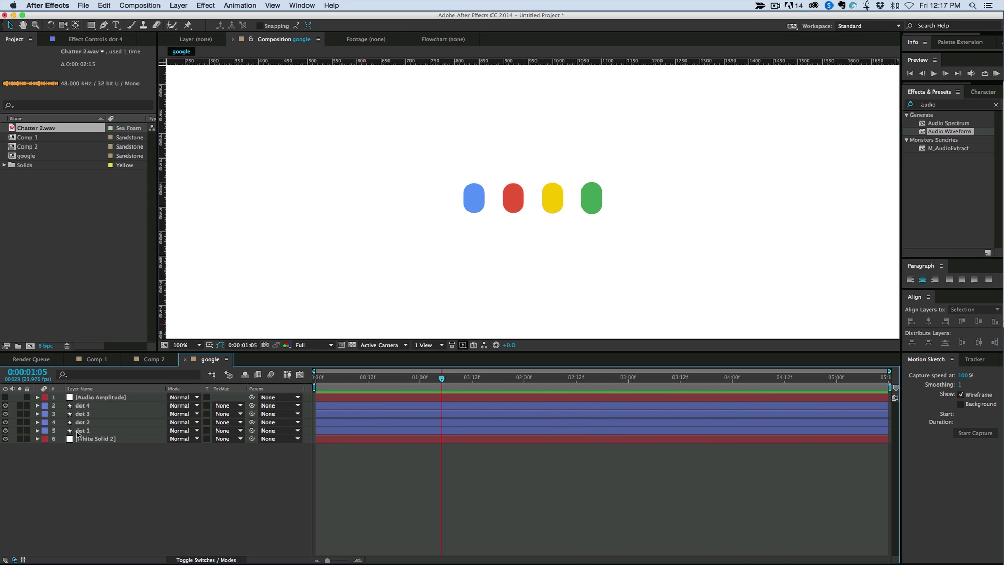
- Expand dot 1 to show its Trim Paths Start and Offset audio expressions, then select the layer
left_click(37, 431)
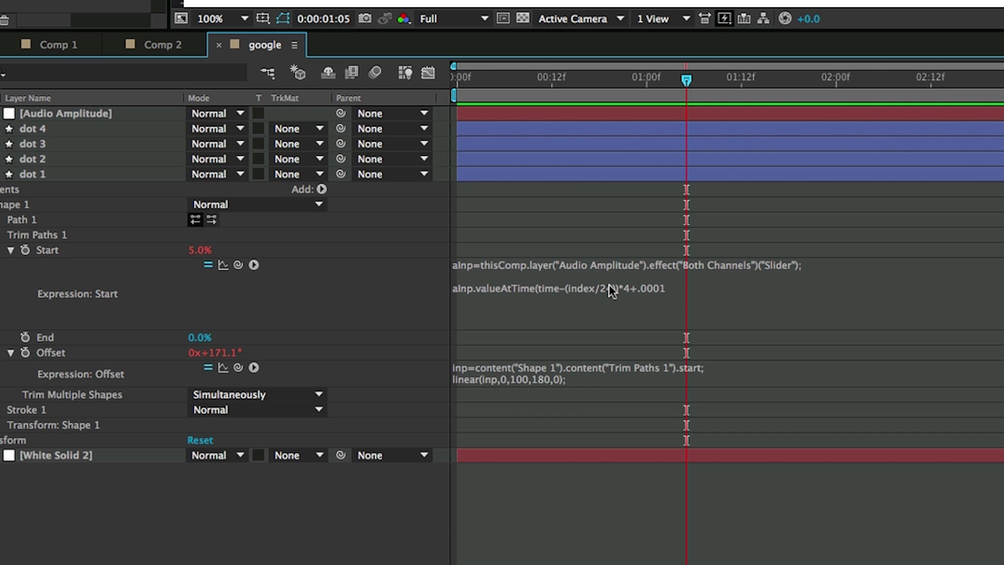
left_click(72, 173)
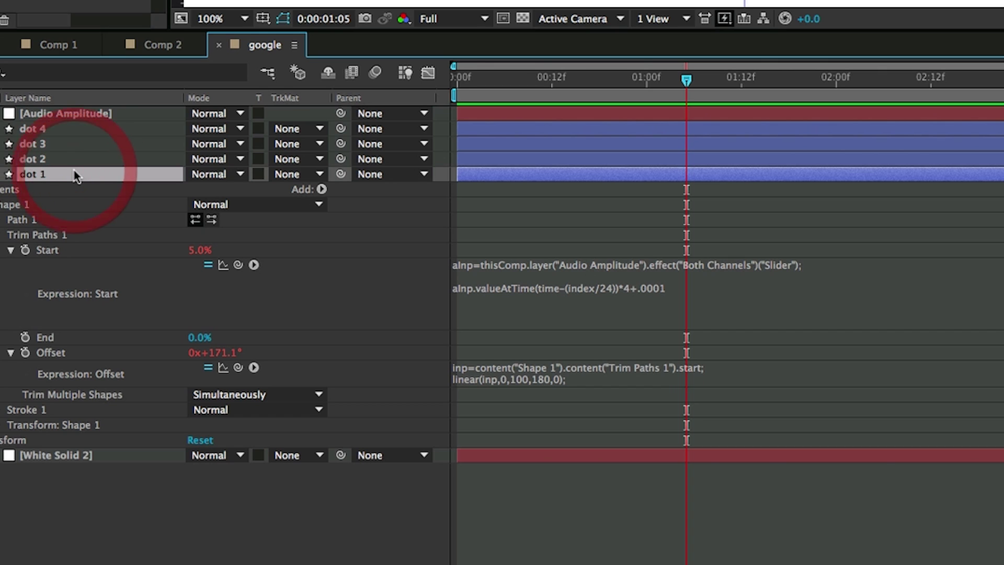